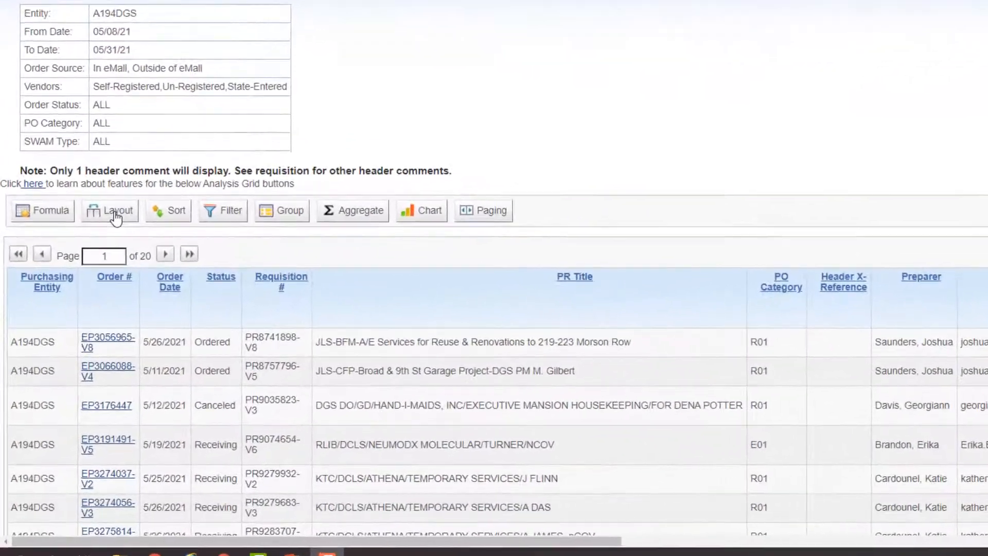
# Open the report's column layout settings and enable the Preparer Phone, Requester, Requester Email and Requester Phone columns.
pyautogui.click(117, 216)
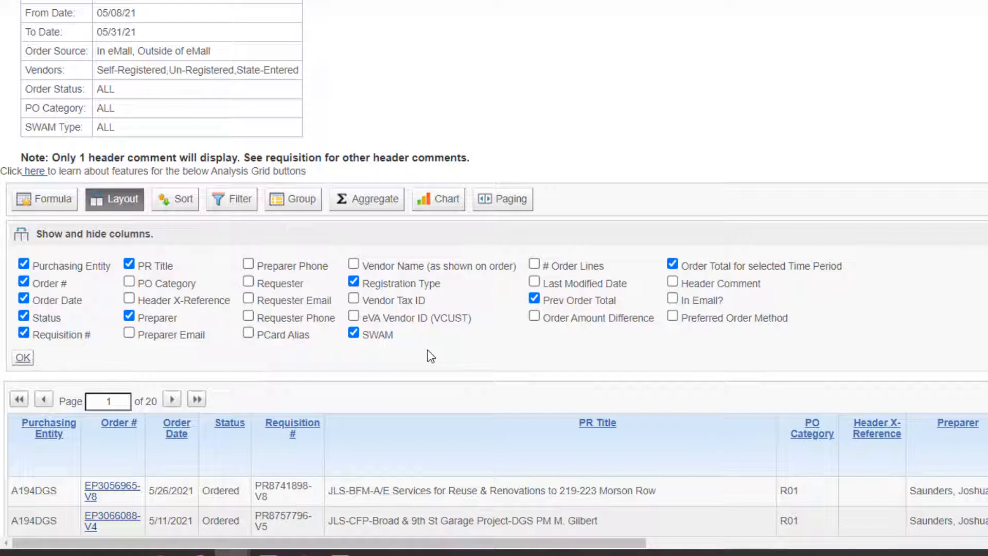
pyautogui.click(248, 264)
pyautogui.click(248, 281)
pyautogui.click(248, 298)
pyautogui.click(248, 316)
pyautogui.click(248, 333)
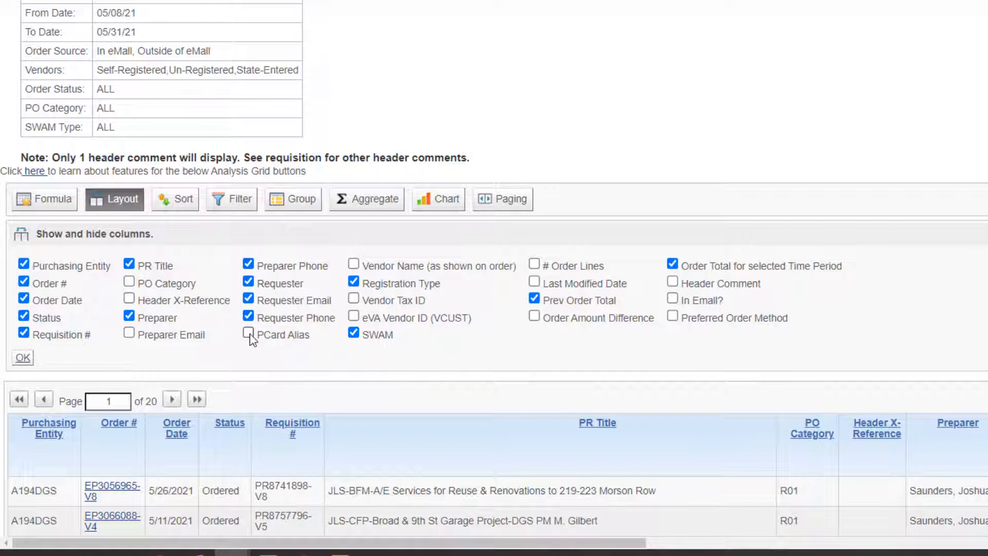
# Disable the Preparer Phone, Requester, Requester Email, Requester Phone and PCard Alias columns, apply the layout and close its settings.
pyautogui.click(248, 316)
pyautogui.click(248, 298)
pyautogui.click(248, 264)
pyautogui.click(248, 282)
pyautogui.click(249, 333)
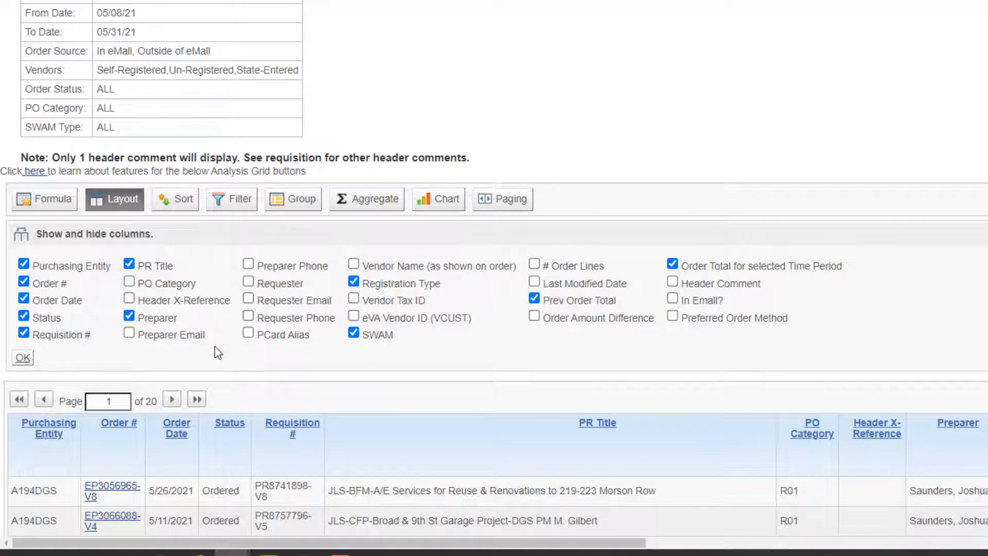
pyautogui.click(23, 359)
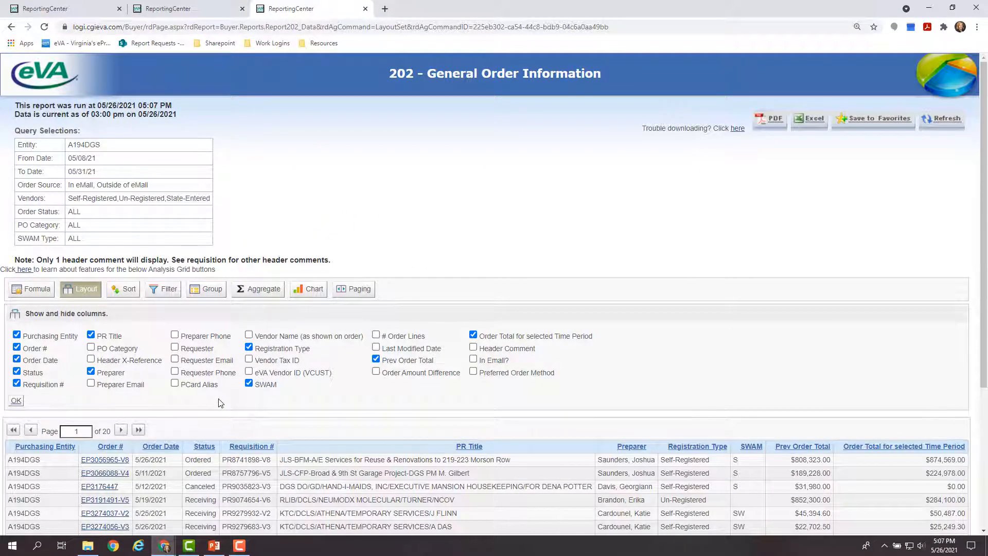
pyautogui.click(82, 291)
pyautogui.scroll(-1, 571, 268)
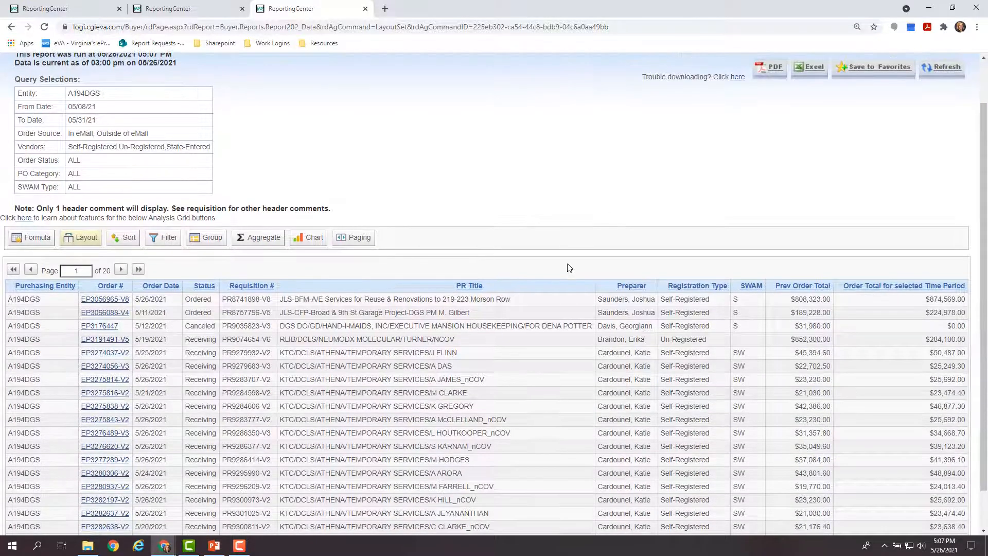
pyautogui.scroll(-1, 569, 268)
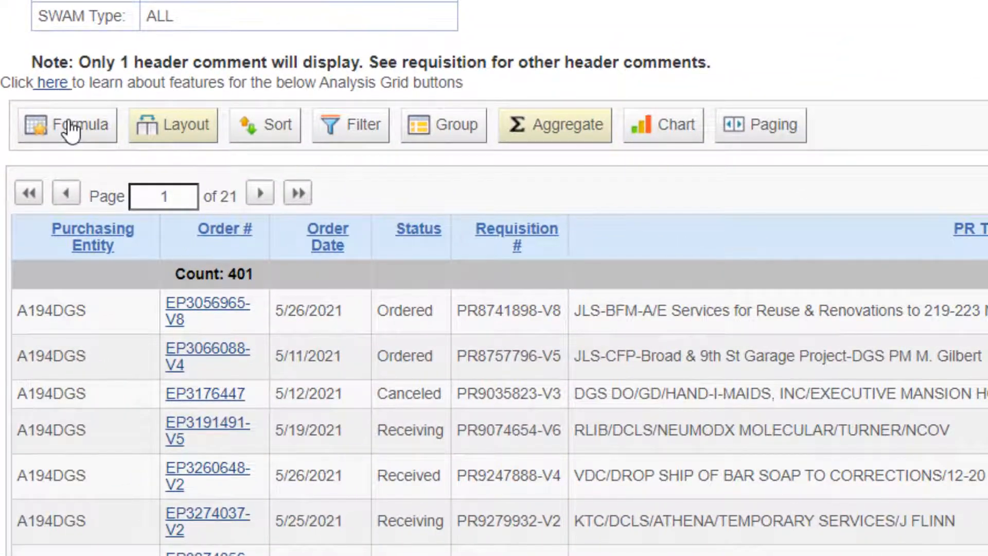
# Start a new formula column for the report grid and name it Difference.
pyautogui.click(68, 126)
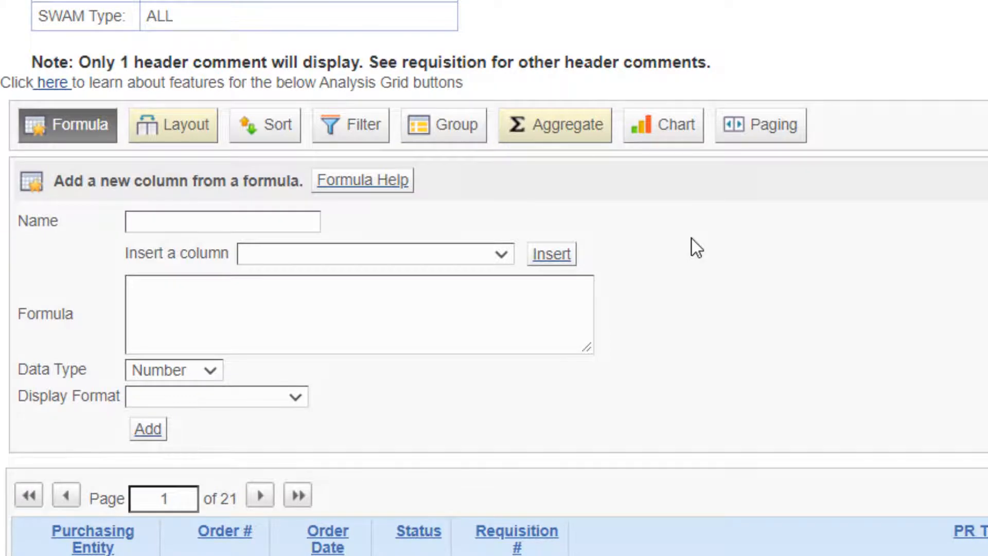
pyautogui.click(207, 226)
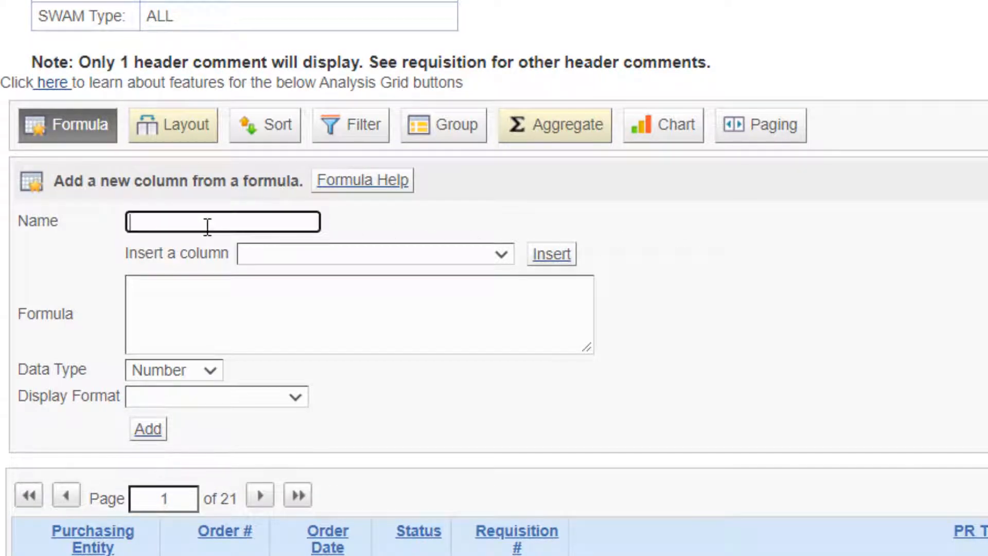
pyautogui.write('Difference')
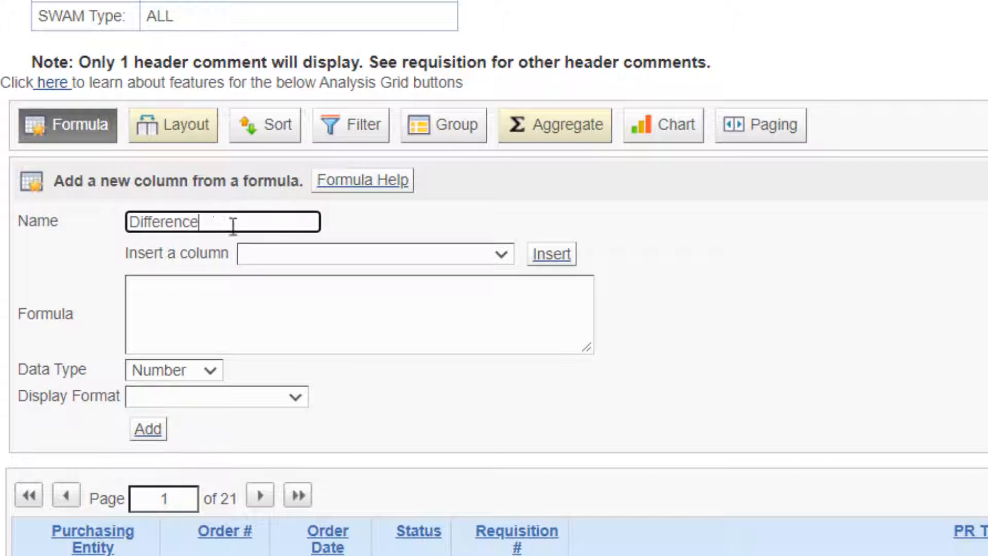
# Build the formula [Order Total for selected Time Period]-[Prev Order Total] from the available columns.
pyautogui.click(499, 254)
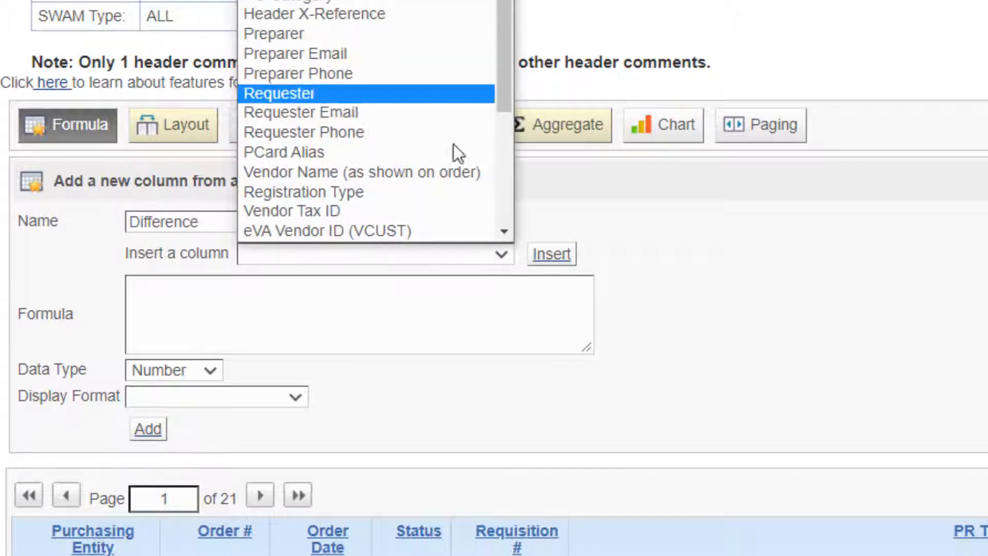
pyautogui.scroll(-3, 425, 77)
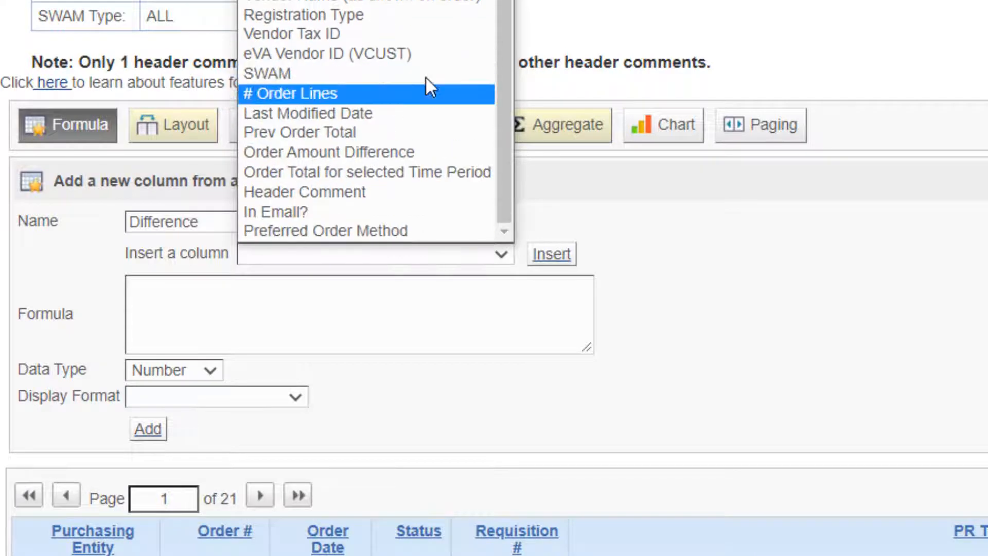
pyautogui.click(382, 169)
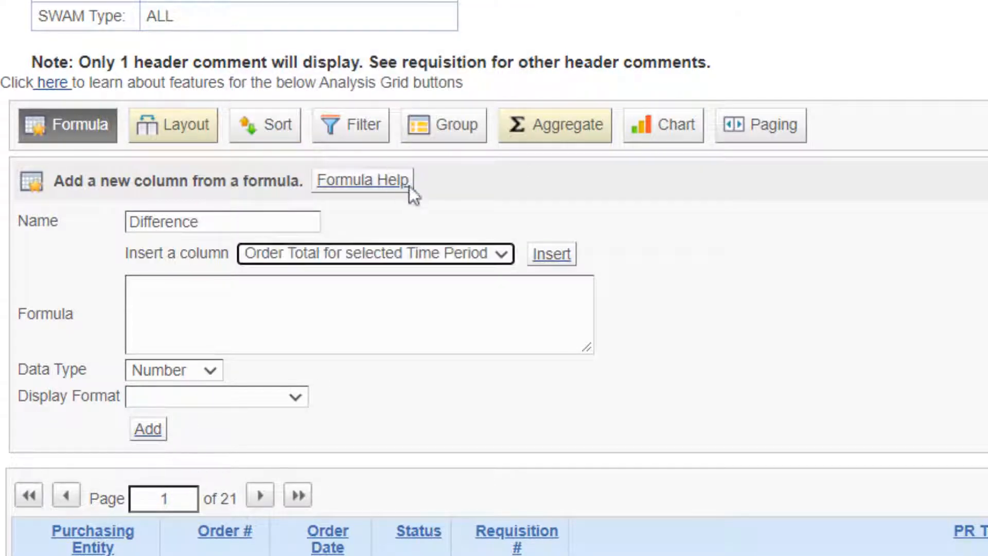
pyautogui.click(551, 260)
pyautogui.click(501, 290)
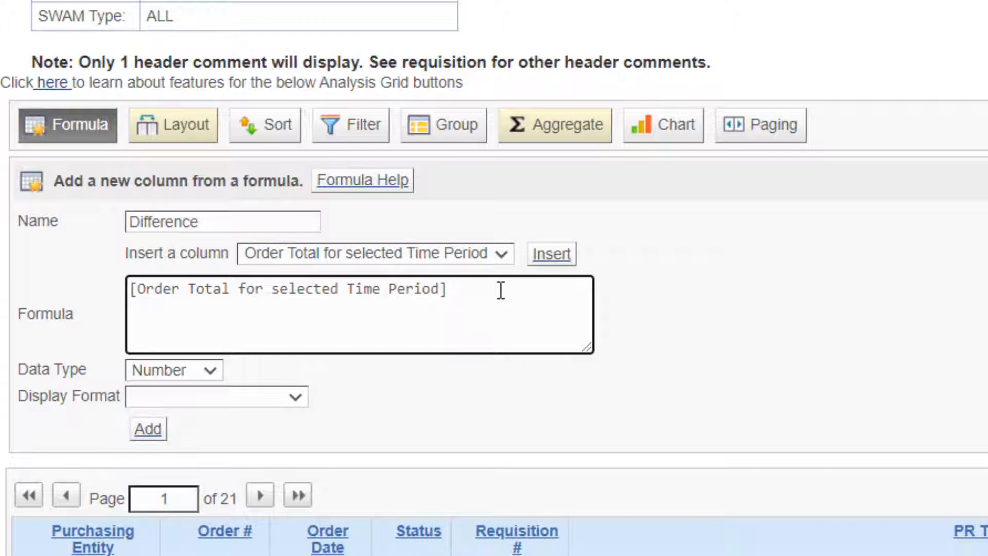
pyautogui.write('-')
pyautogui.click(502, 253)
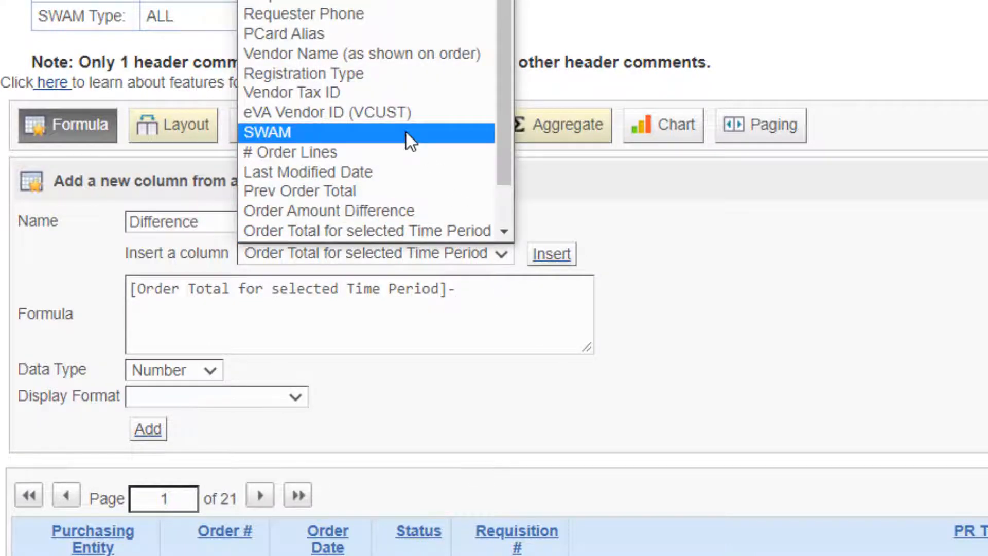
pyautogui.click(389, 190)
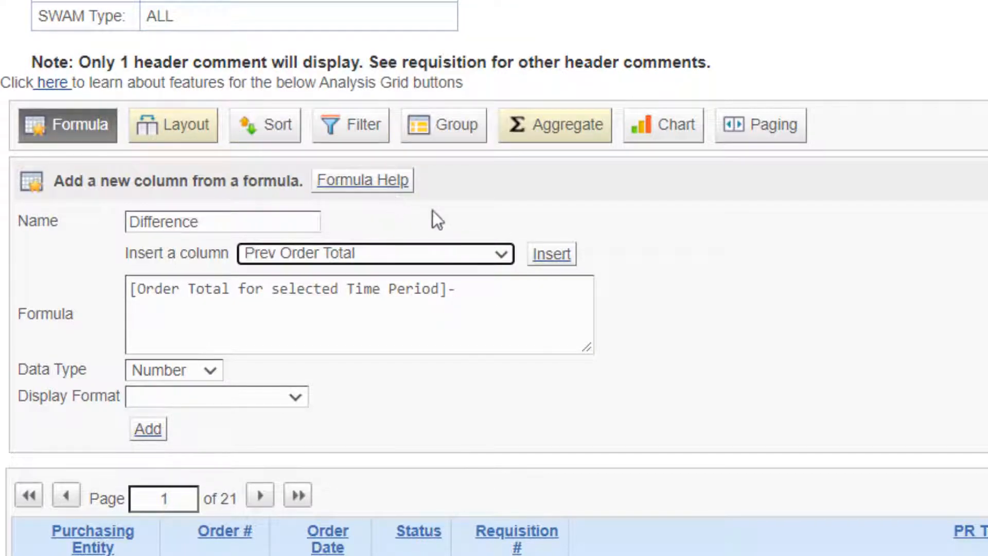
pyautogui.click(552, 257)
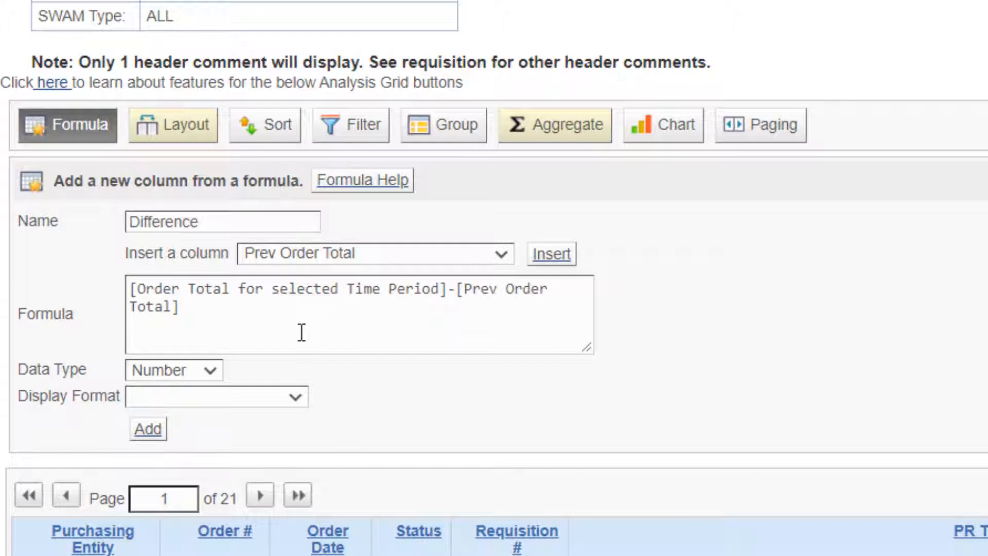
# Add the Difference column with data type Number and display format $###,###,##0.00, and review it in the grid.
pyautogui.click(165, 369)
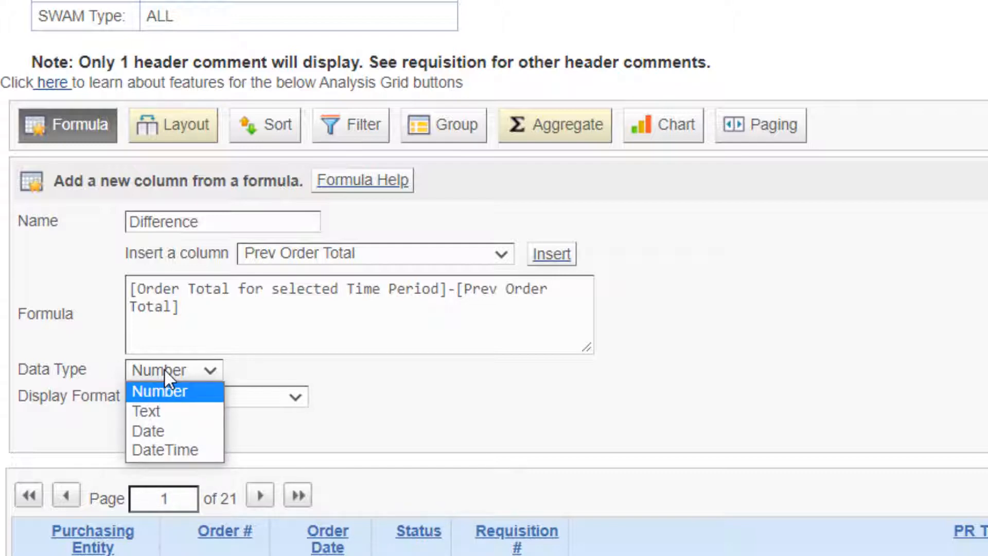
pyautogui.click(165, 369)
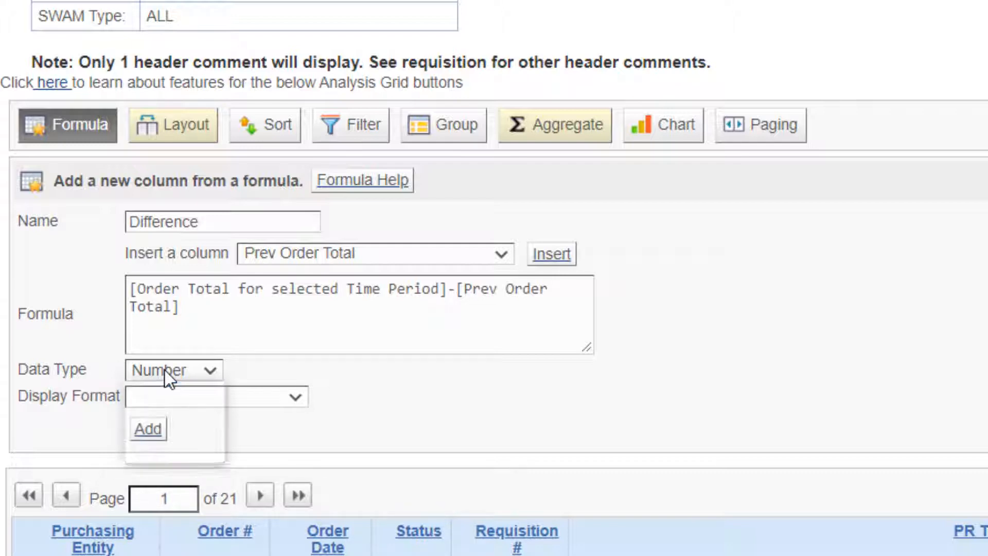
pyautogui.click(258, 398)
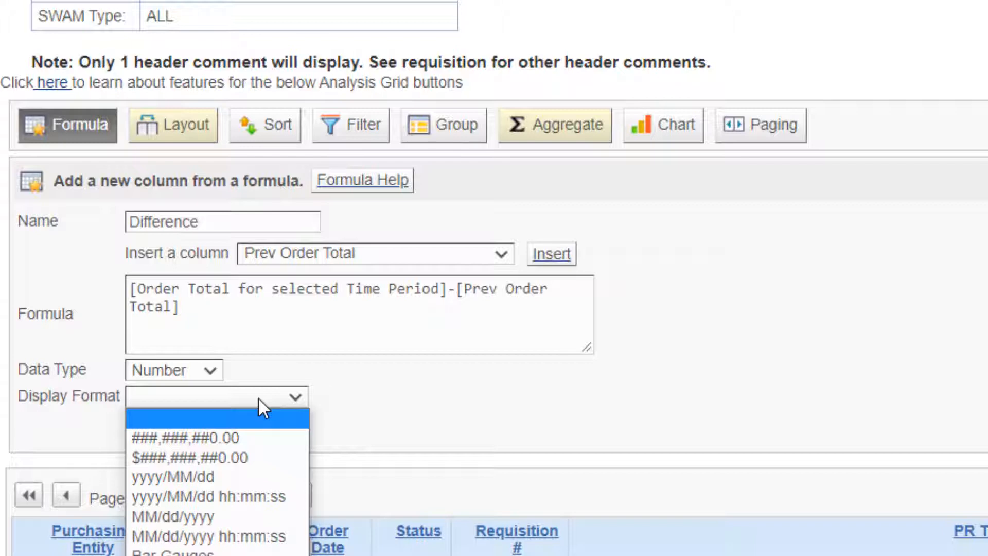
pyautogui.press('Down')
pyautogui.press('Down')
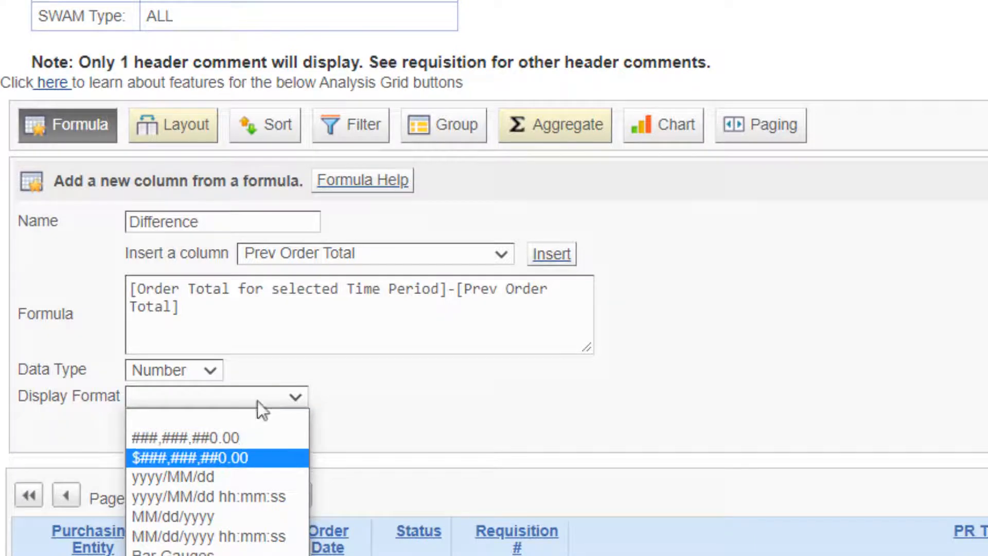
pyautogui.click(220, 457)
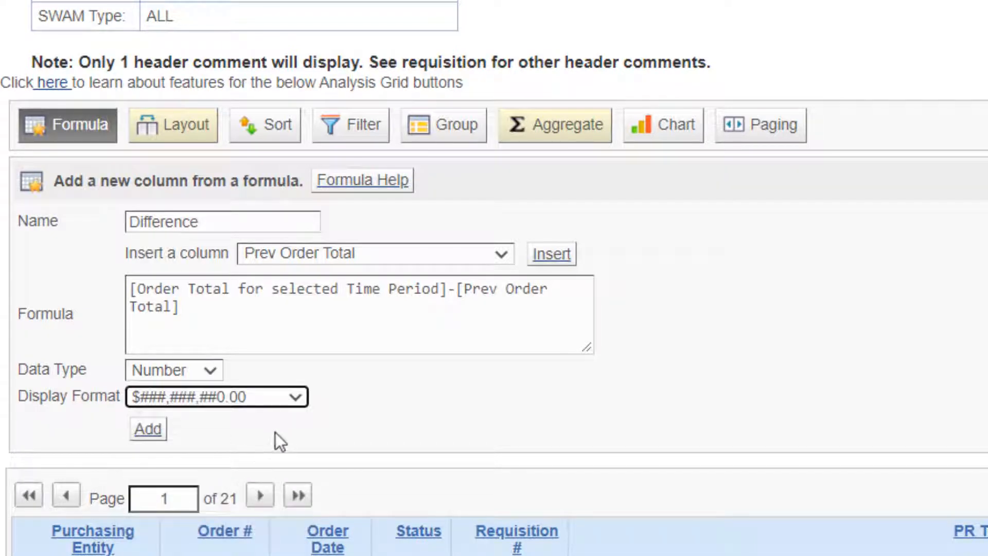
pyautogui.click(148, 430)
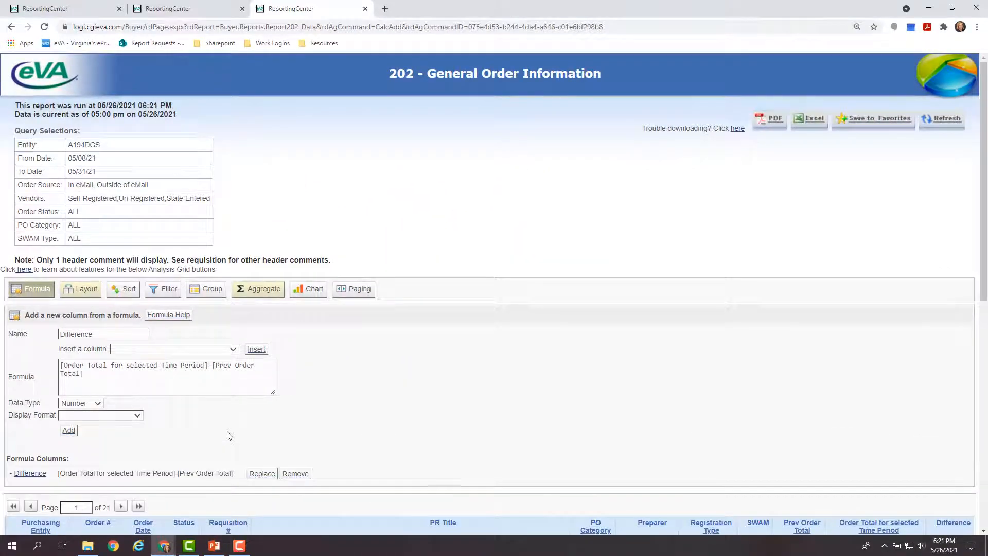
pyautogui.scroll(-3, 414, 389)
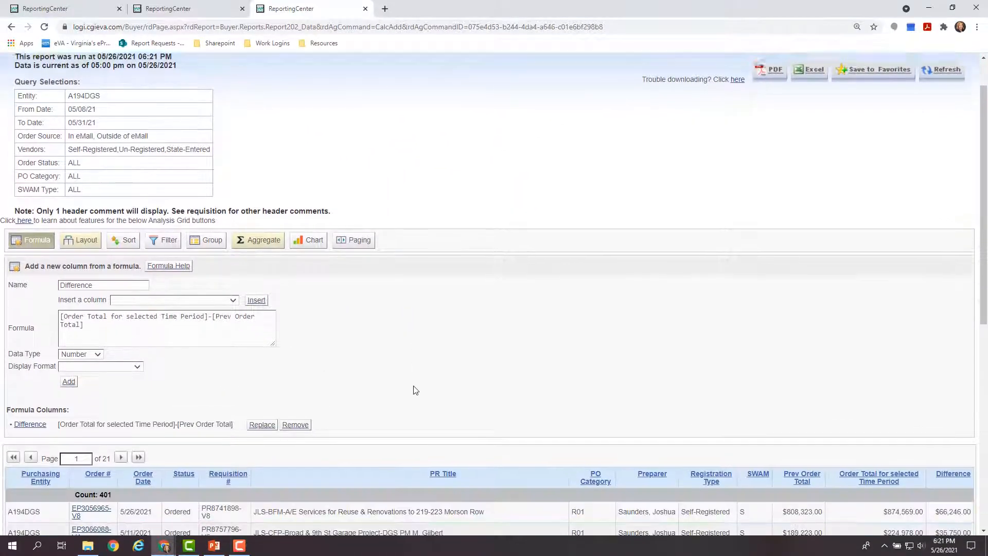
pyautogui.scroll(-2, 414, 389)
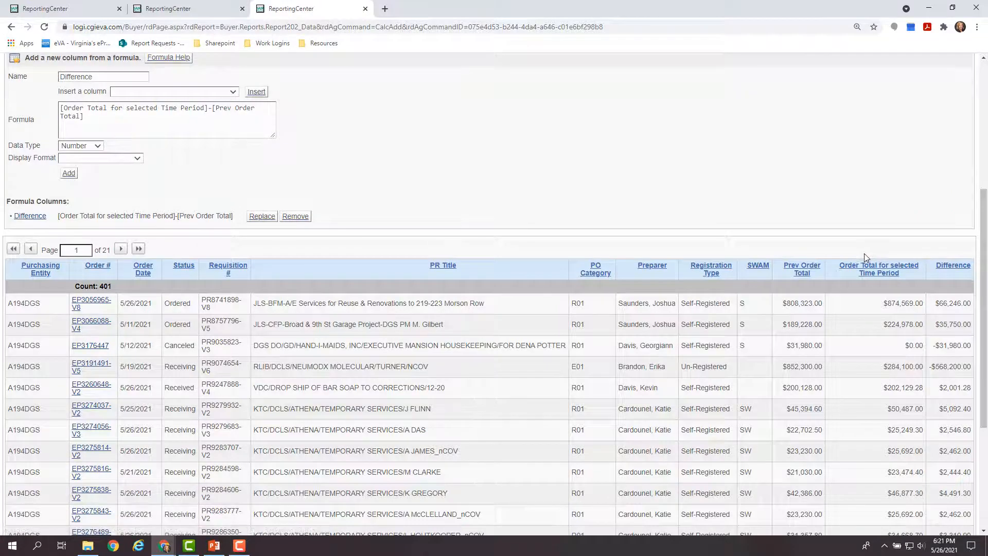
pyautogui.scroll(1, 384, 165)
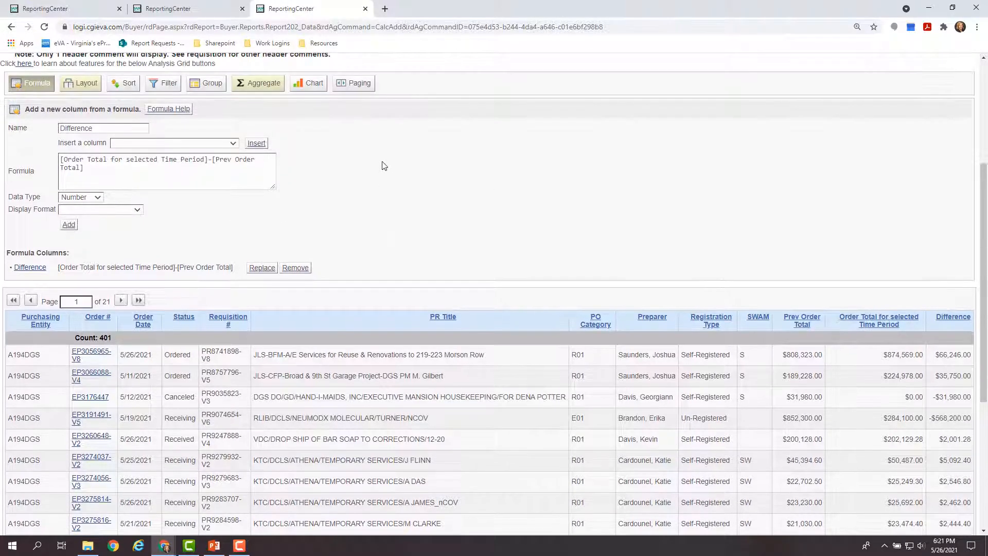
pyautogui.scroll(2, 384, 166)
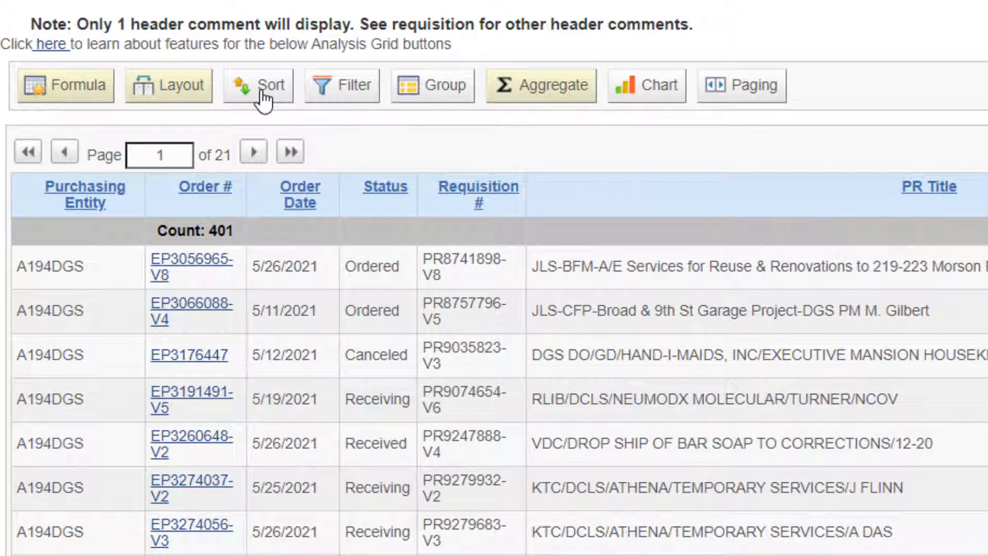
# Set up a row sort on the Order Date column, keeping the ascending direction.
pyautogui.click(261, 93)
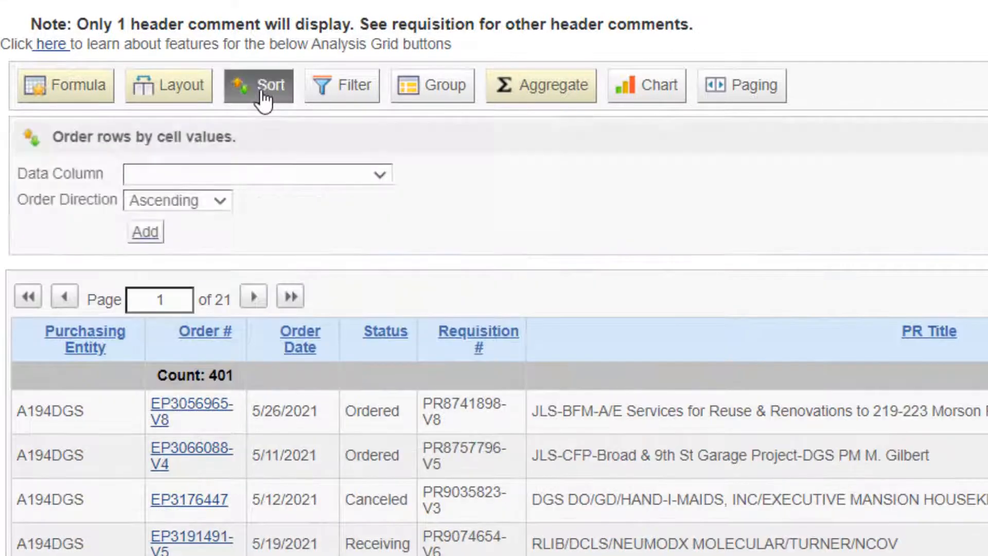
pyautogui.click(276, 176)
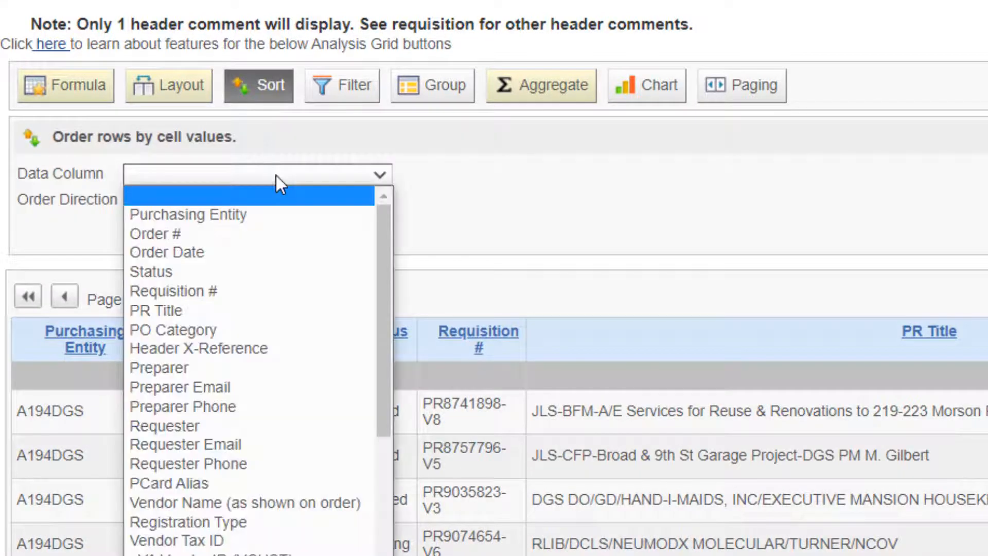
pyautogui.click(254, 257)
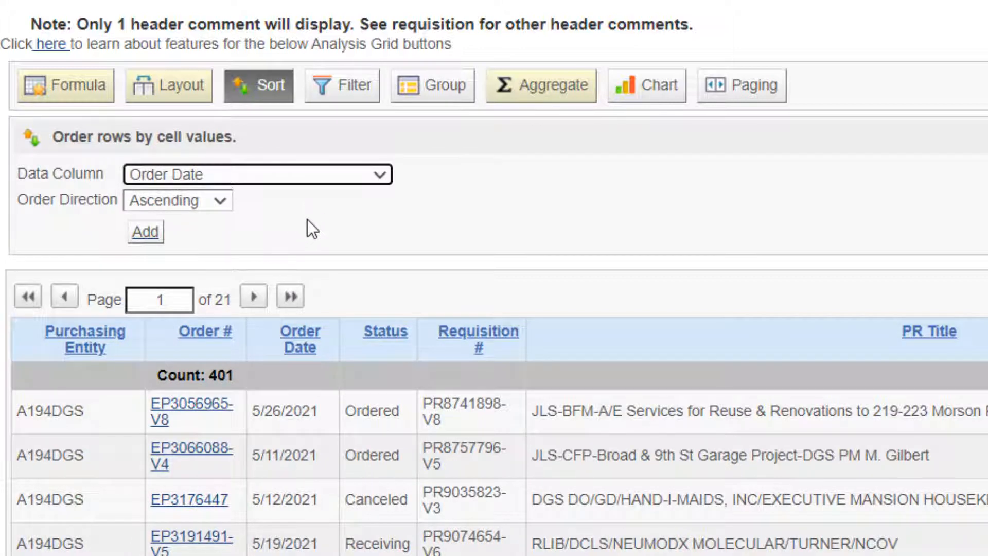
pyautogui.click(216, 201)
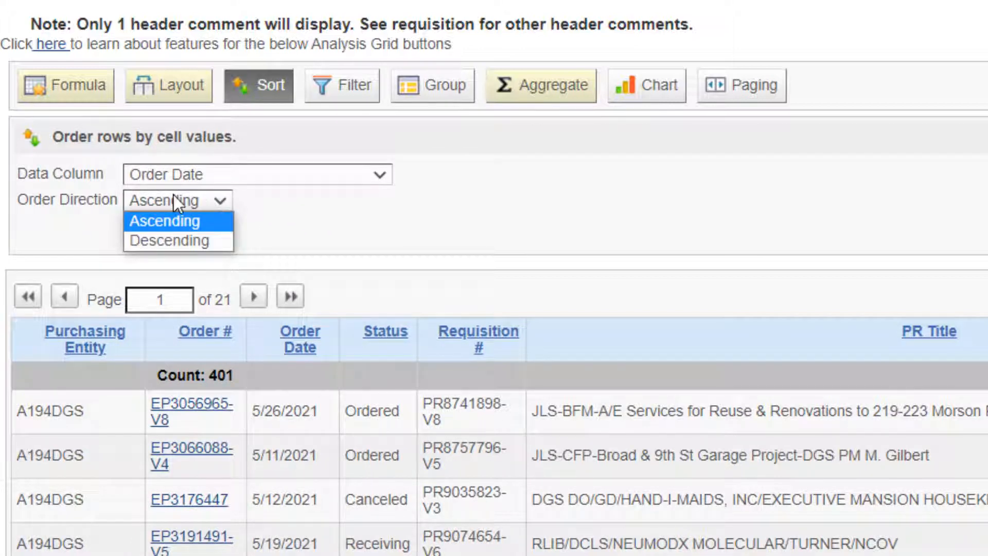
pyautogui.click(298, 198)
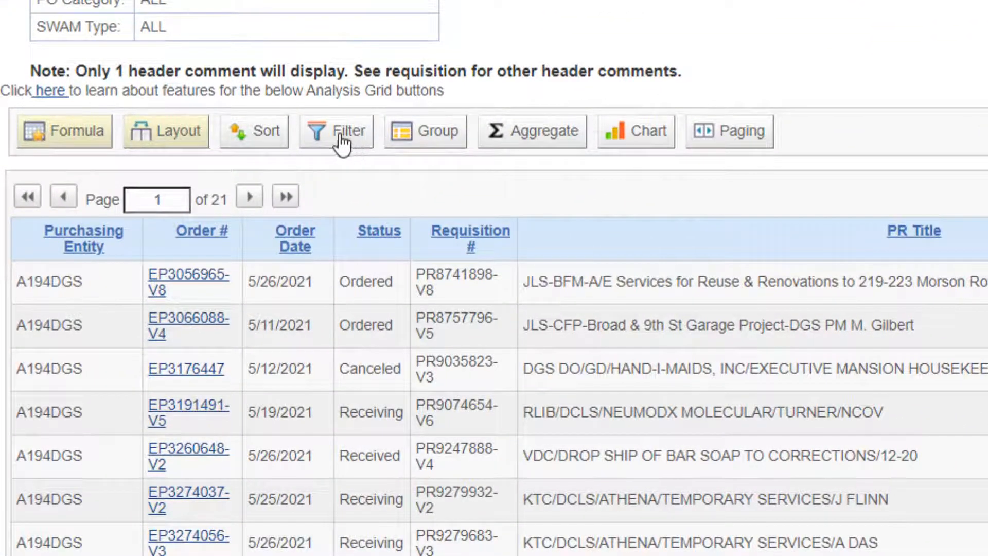
# Add a row filter that keeps only orders whose Registration Type = Self-Registered.
pyautogui.click(341, 142)
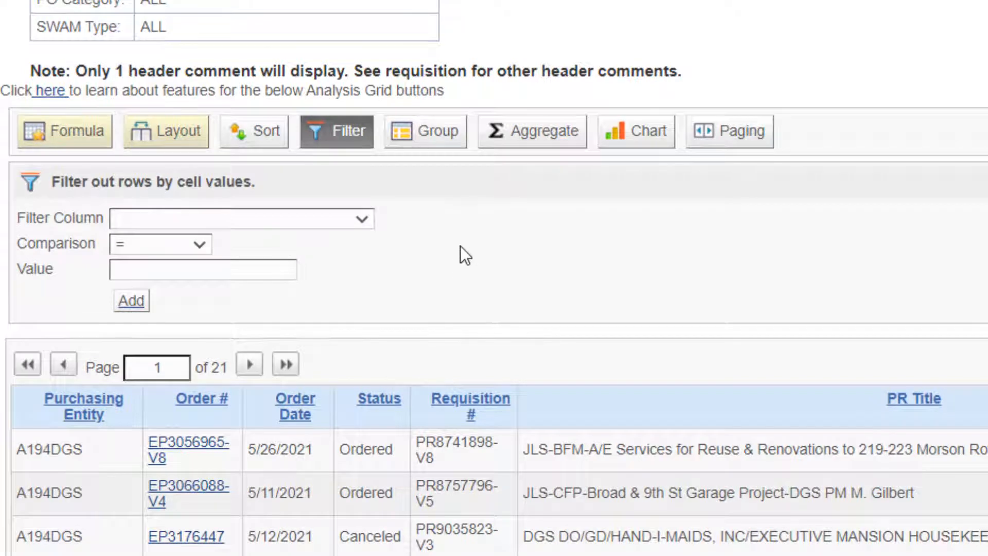
pyautogui.click(333, 230)
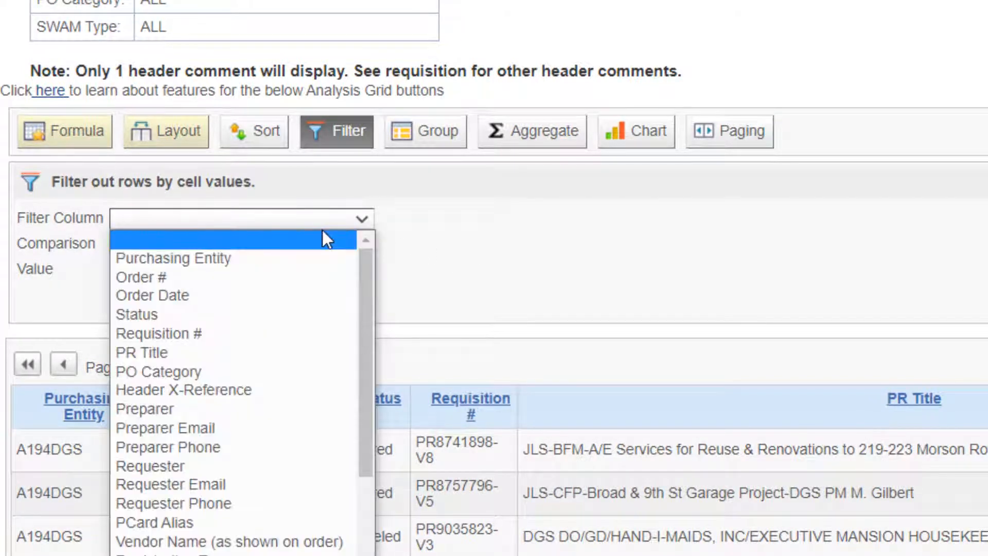
pyautogui.click(232, 553)
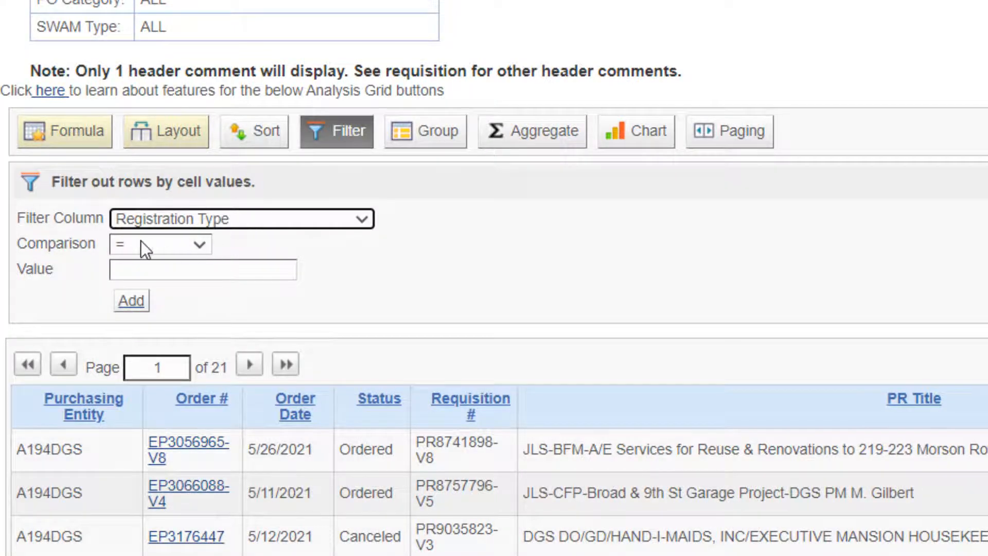
pyautogui.click(177, 244)
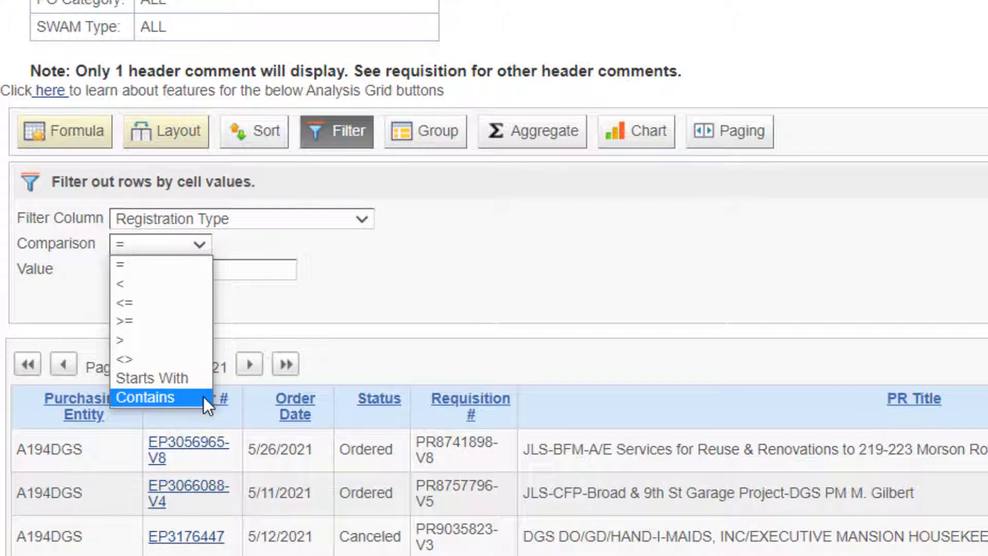
pyautogui.click(125, 264)
pyautogui.click(176, 273)
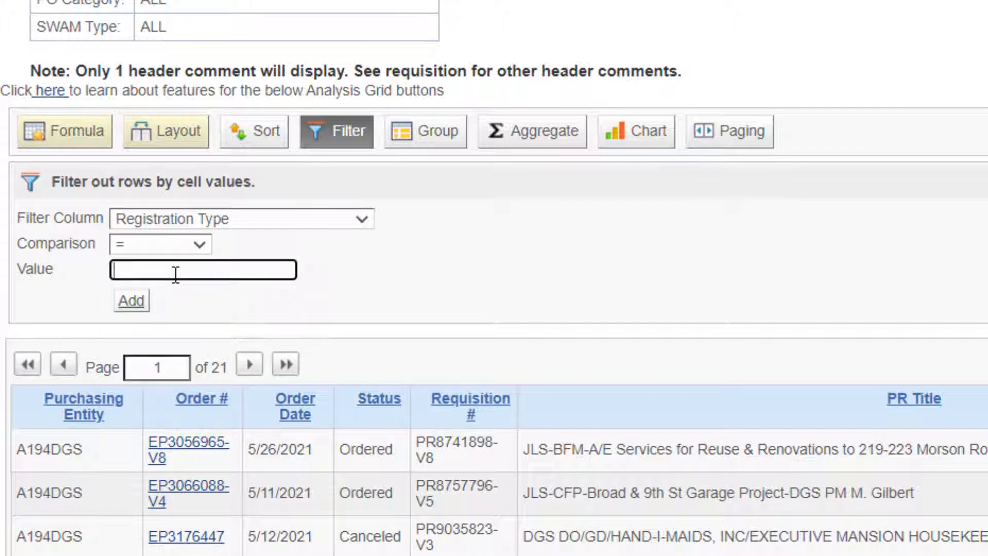
pyautogui.write('Self-Registered')
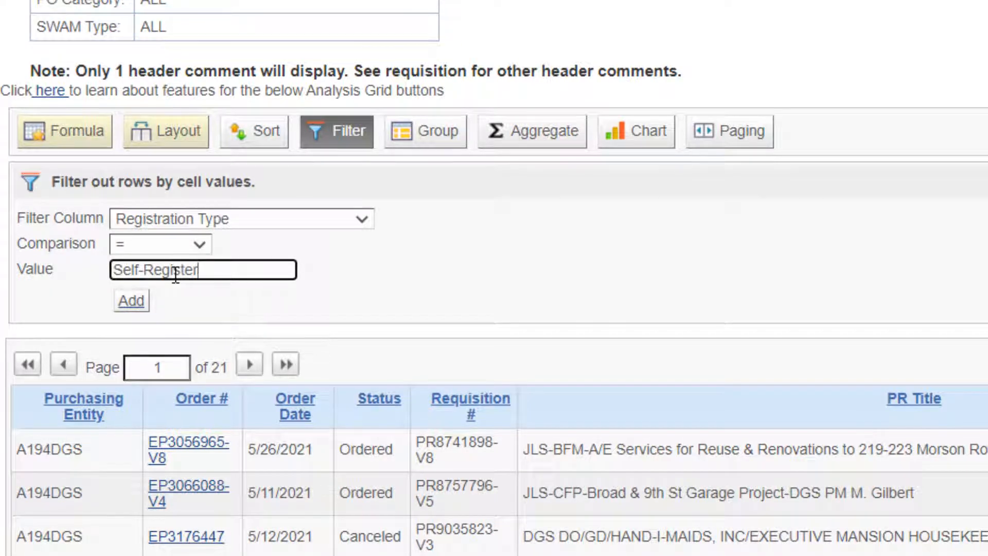
pyautogui.click(157, 300)
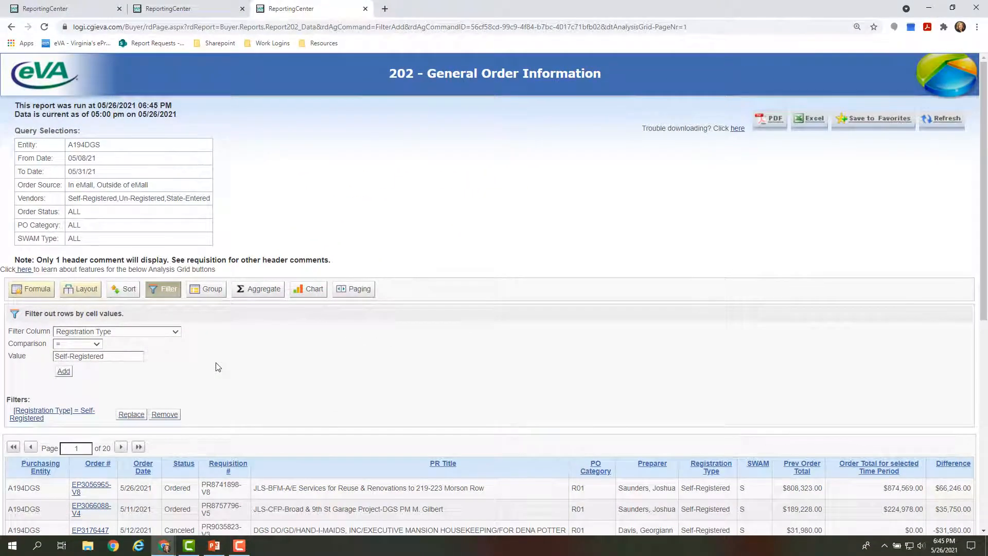
# Add a second filter where PR Title Contains SUPPLIES, and review the filtered rows.
pyautogui.scroll(-4, 576, 332)
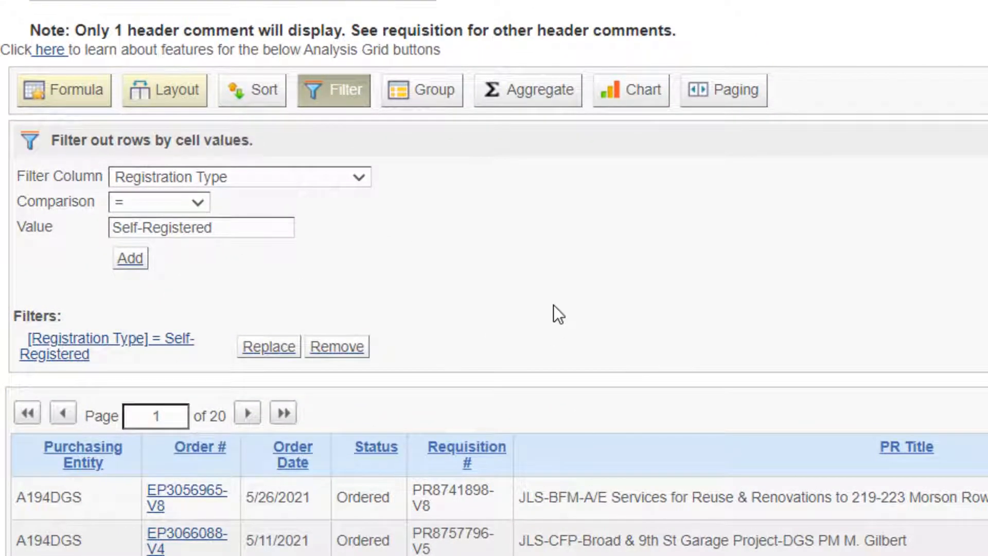
pyautogui.click(274, 175)
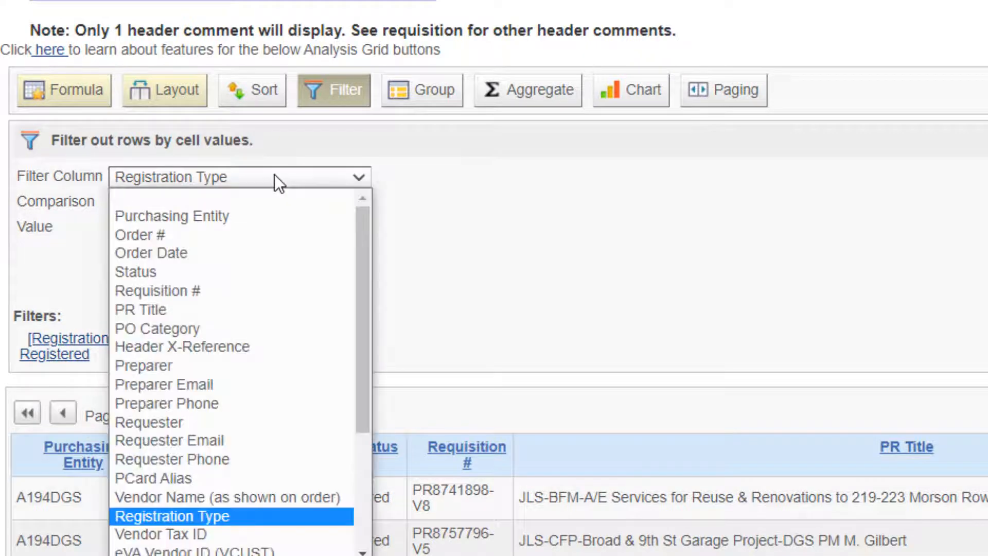
pyautogui.click(135, 310)
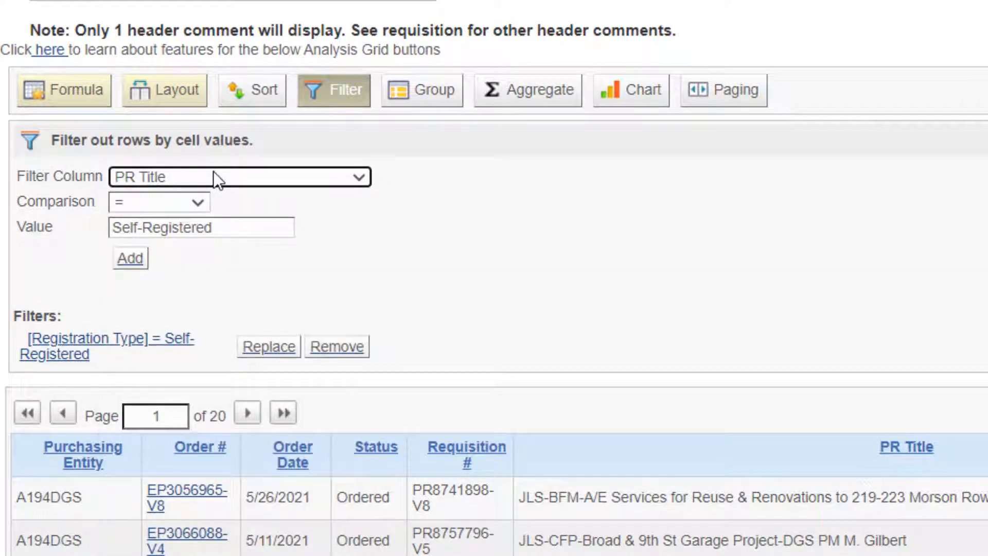
pyautogui.click(151, 201)
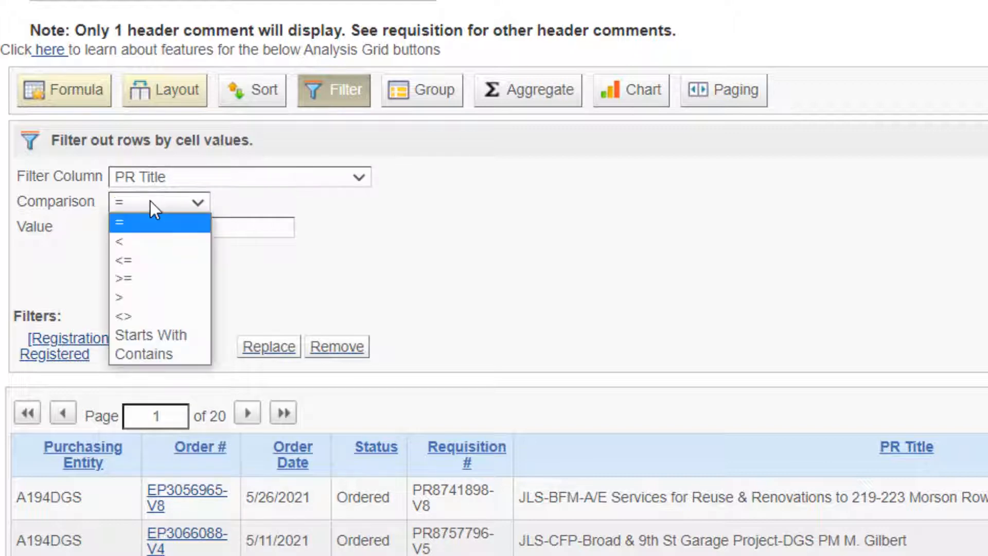
pyautogui.click(172, 353)
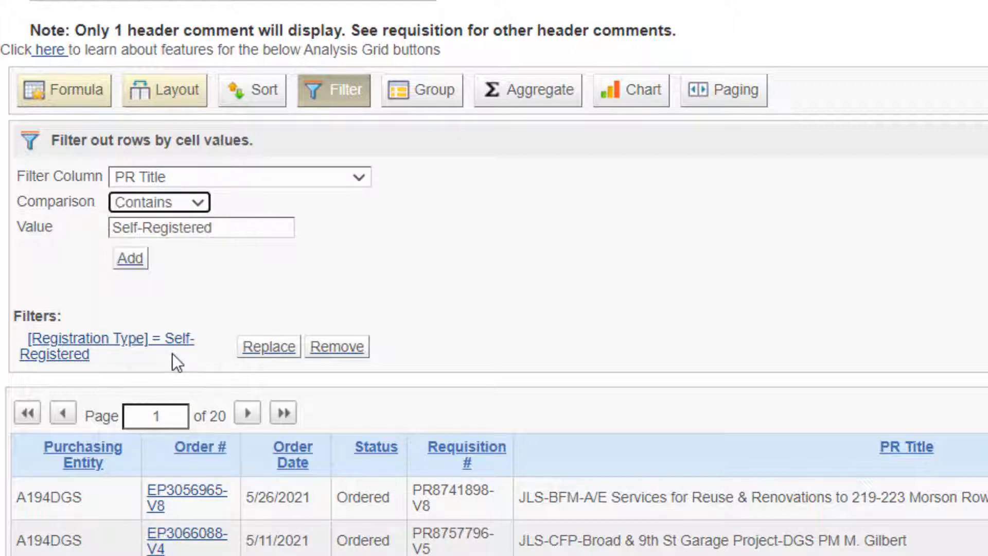
pyautogui.moveTo(225, 229); pyautogui.dragTo(45, 224)
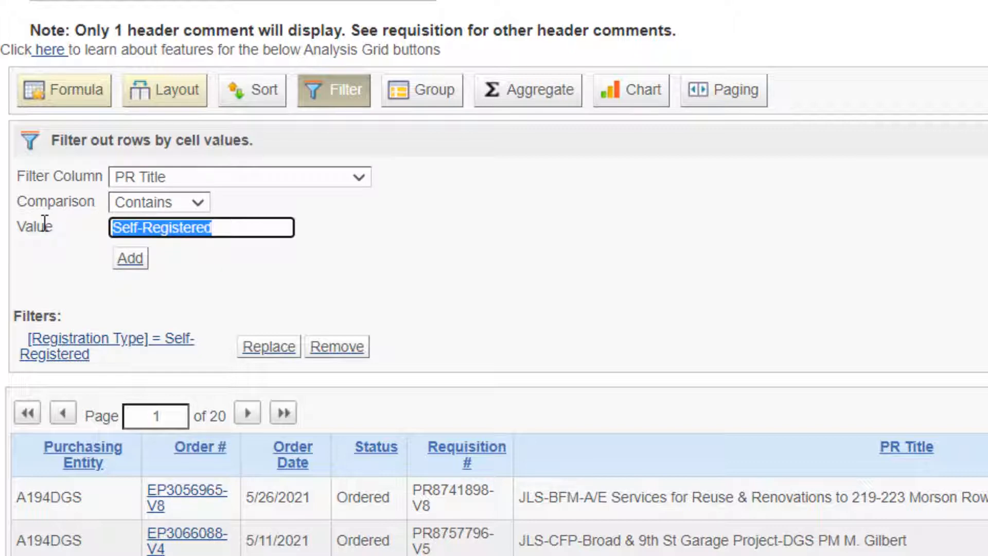
pyautogui.write('SUPPLIES')
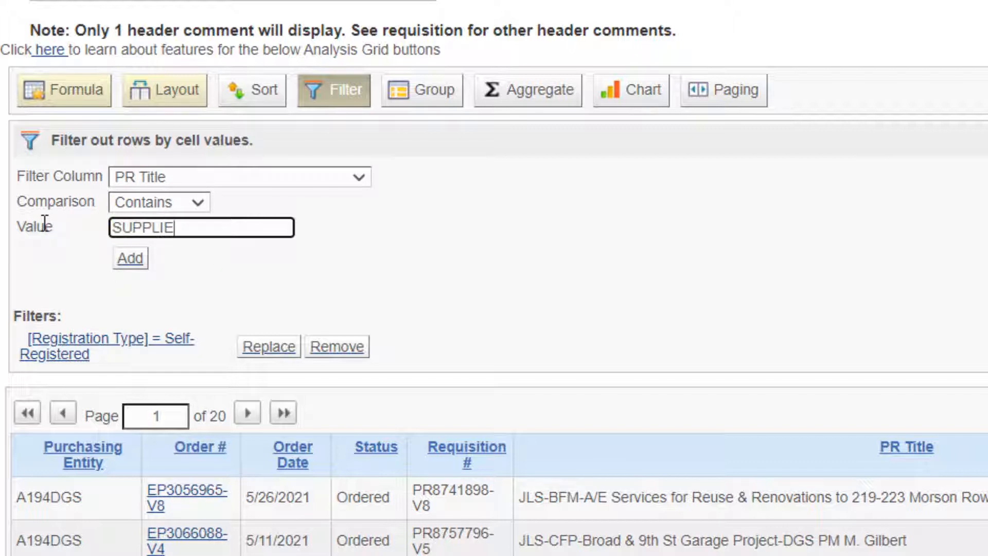
pyautogui.click(130, 259)
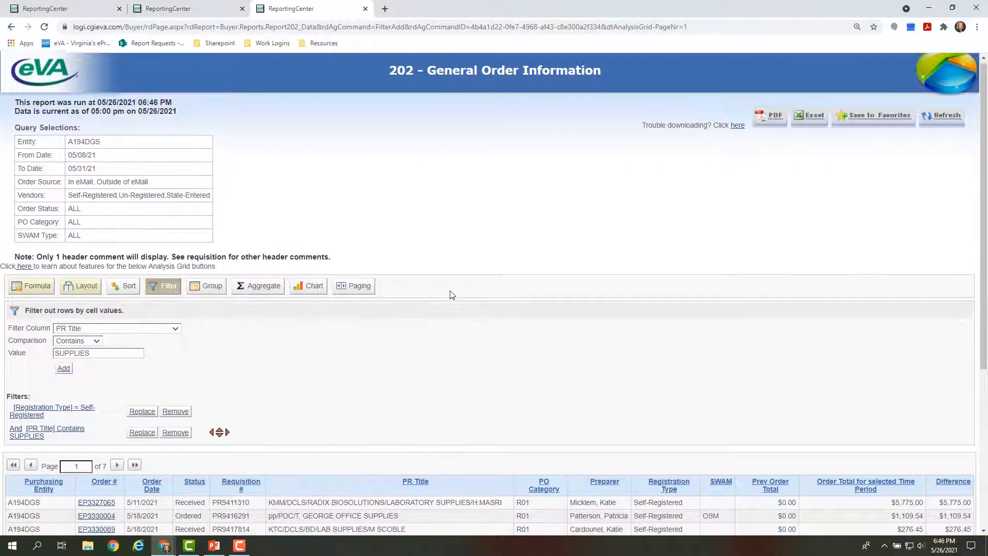
pyautogui.scroll(-3, 416, 269)
pyautogui.scroll(-3, 415, 268)
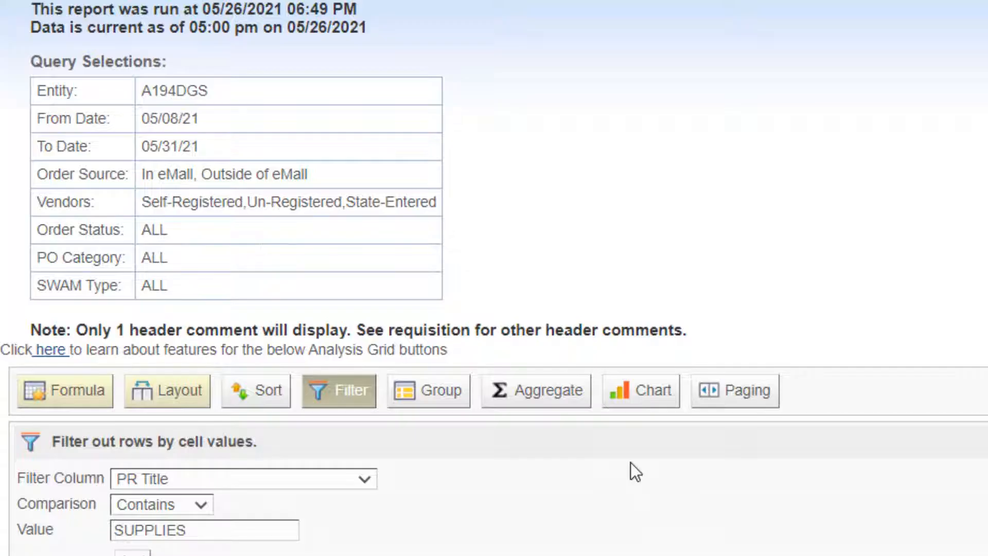
pyautogui.scroll(-3, 630, 461)
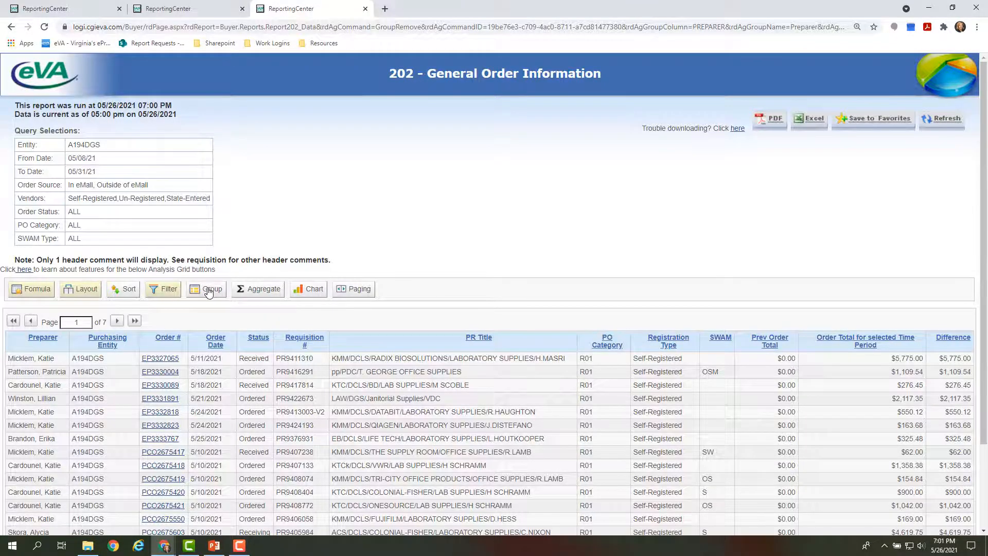
# Group the report rows by the Preparer column and look through the grouped orders.
pyautogui.click(208, 292)
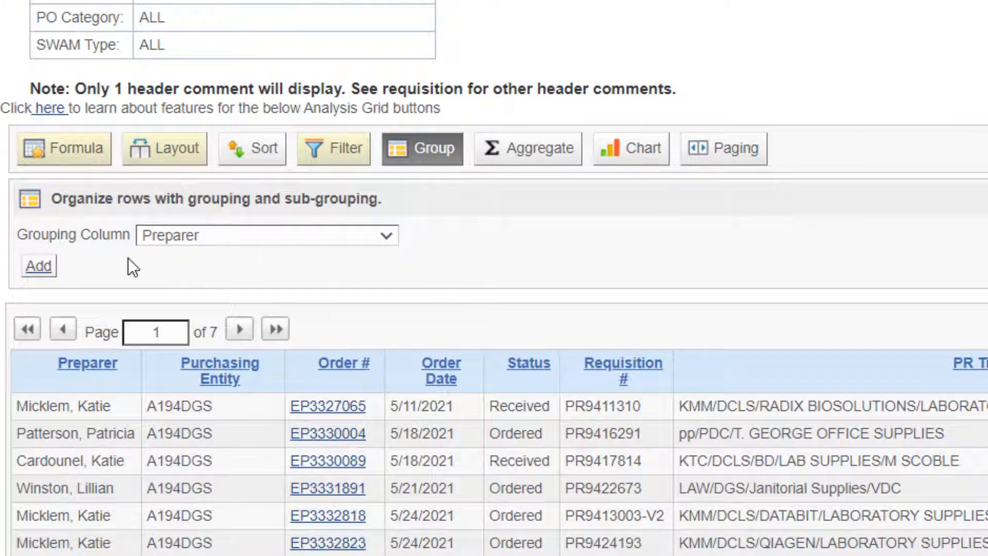
pyautogui.click(313, 237)
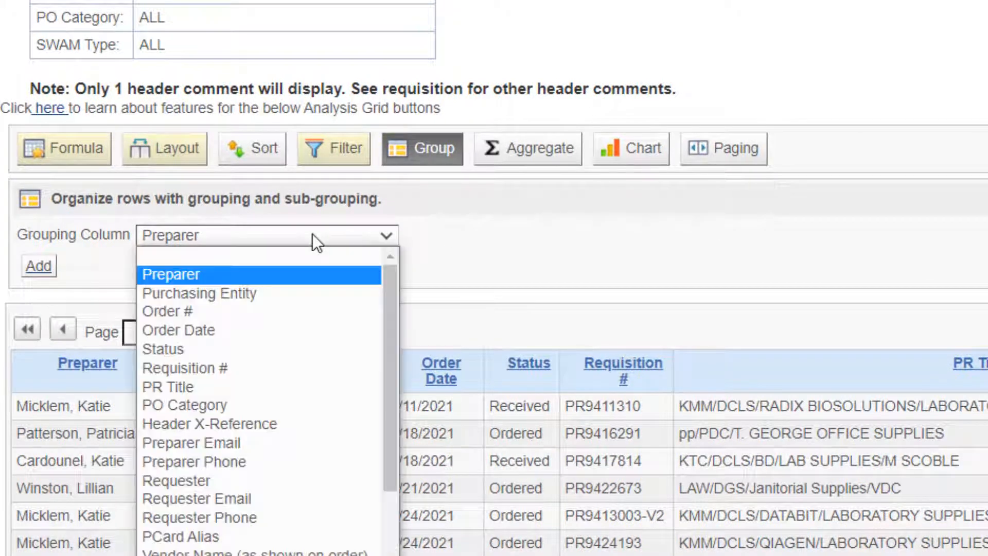
pyautogui.click(296, 274)
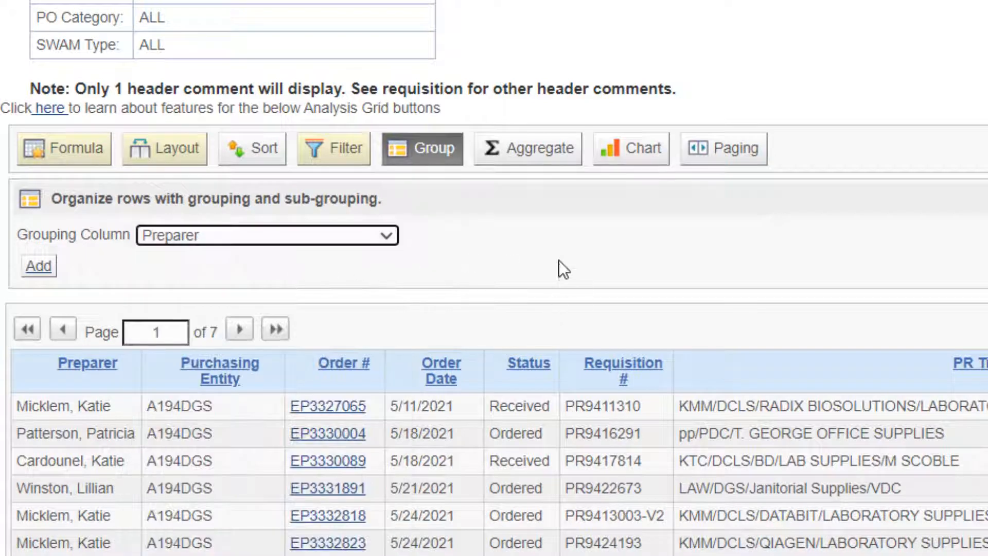
pyautogui.click(39, 267)
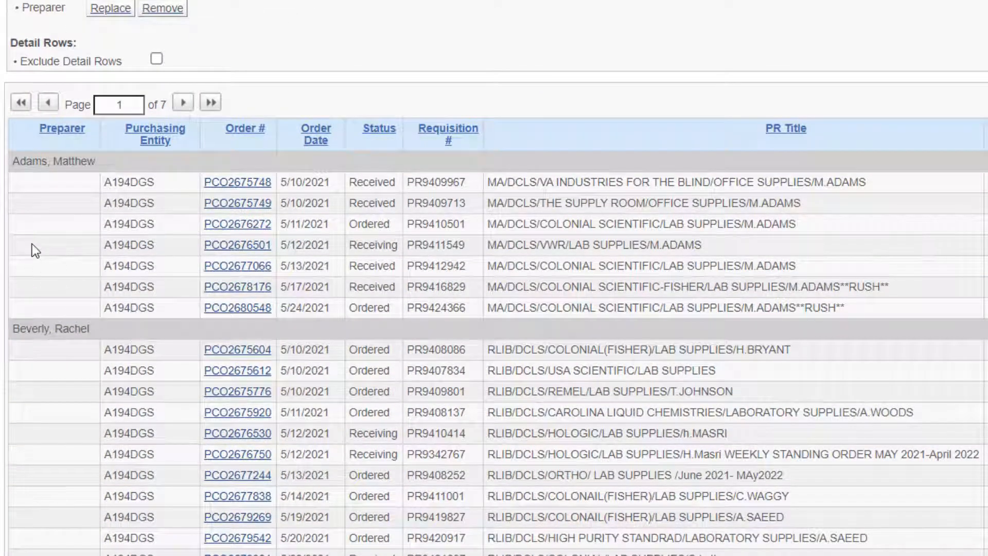
pyautogui.scroll(-2, 32, 245)
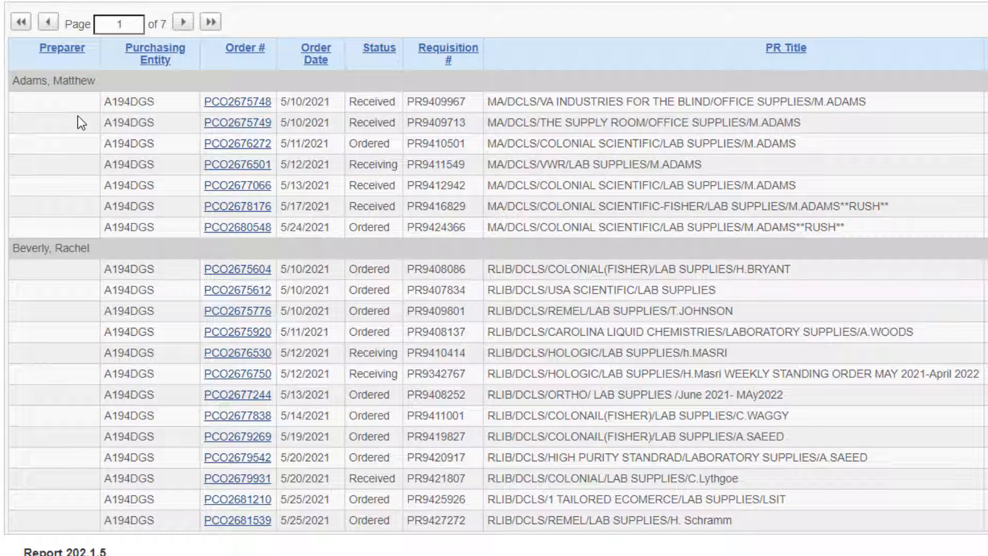
# Exclude the detail rows from the Preparer grouping, and restore them after viewing the condensed grid.
pyautogui.scroll(5, 71, 118)
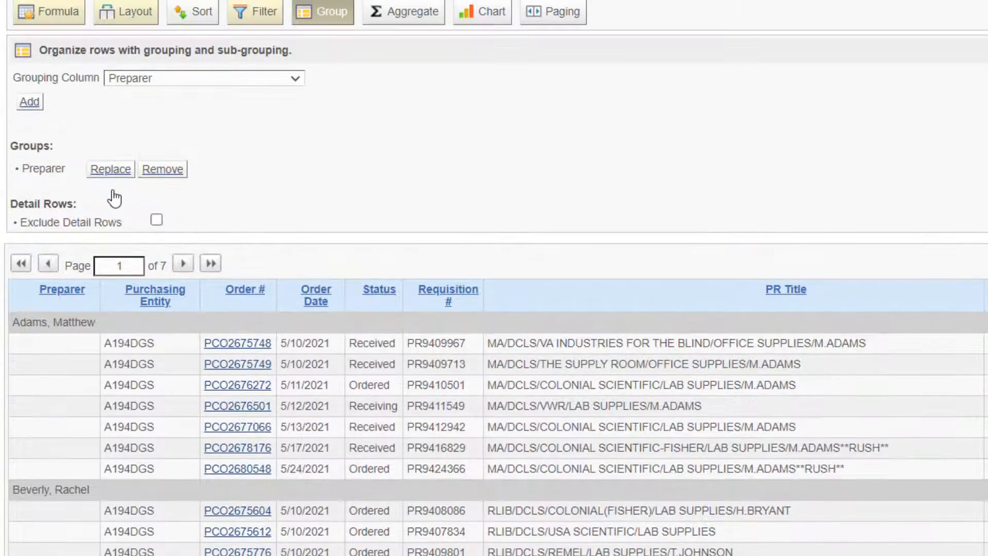
pyautogui.click(156, 220)
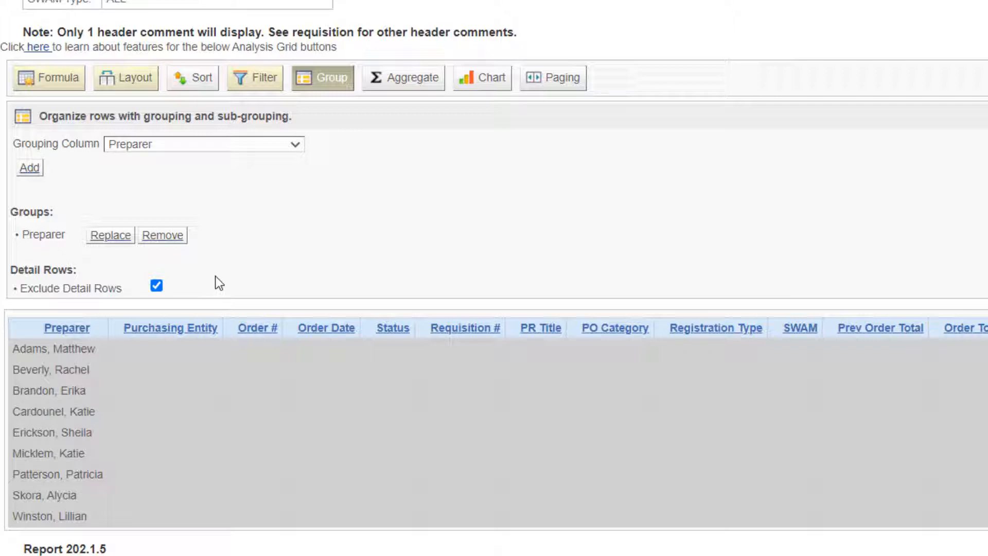
pyautogui.click(156, 286)
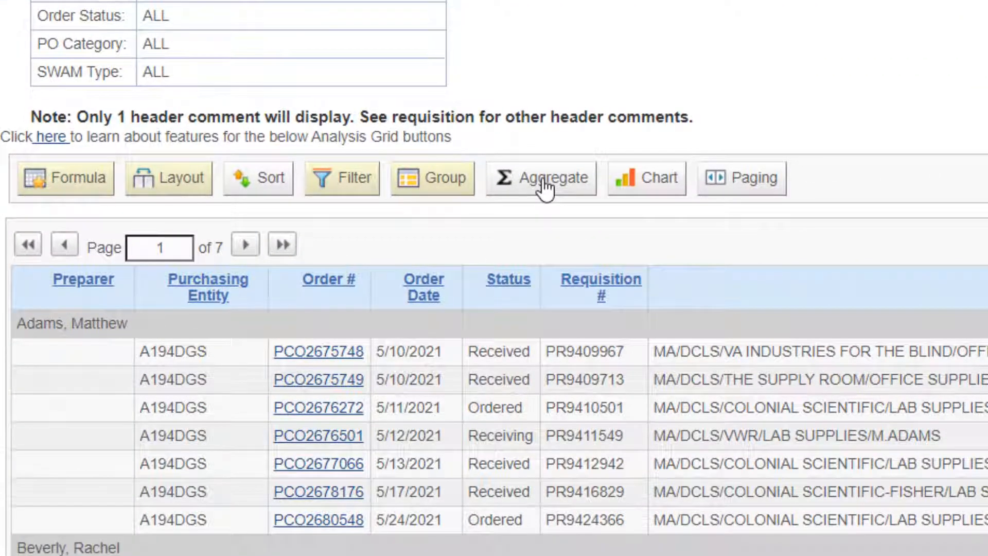
# Add a Sum aggregate on Order Total for selected Time Period and review the overall and group totals.
pyautogui.click(545, 189)
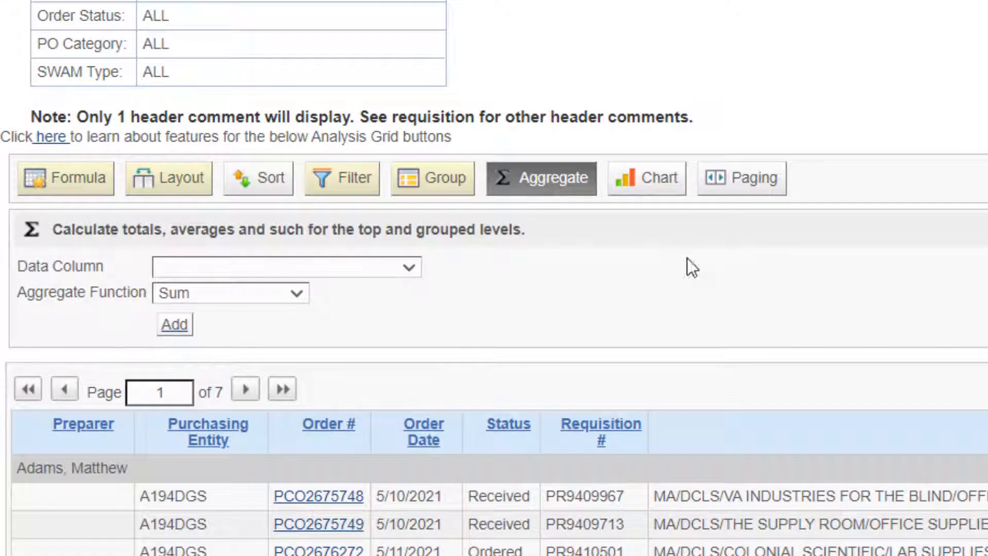
pyautogui.scroll(-5, 977, 103)
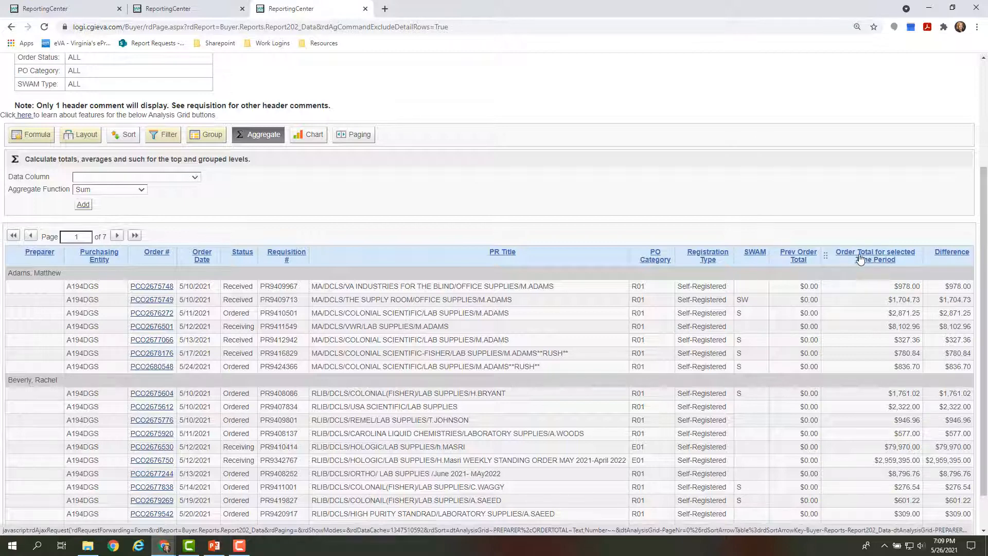
pyautogui.click(196, 177)
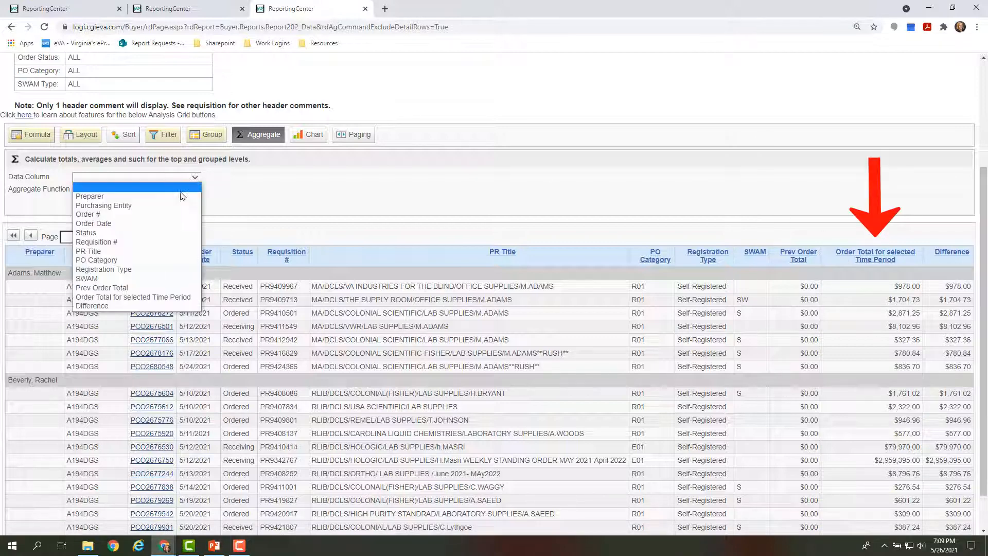
pyautogui.click(158, 298)
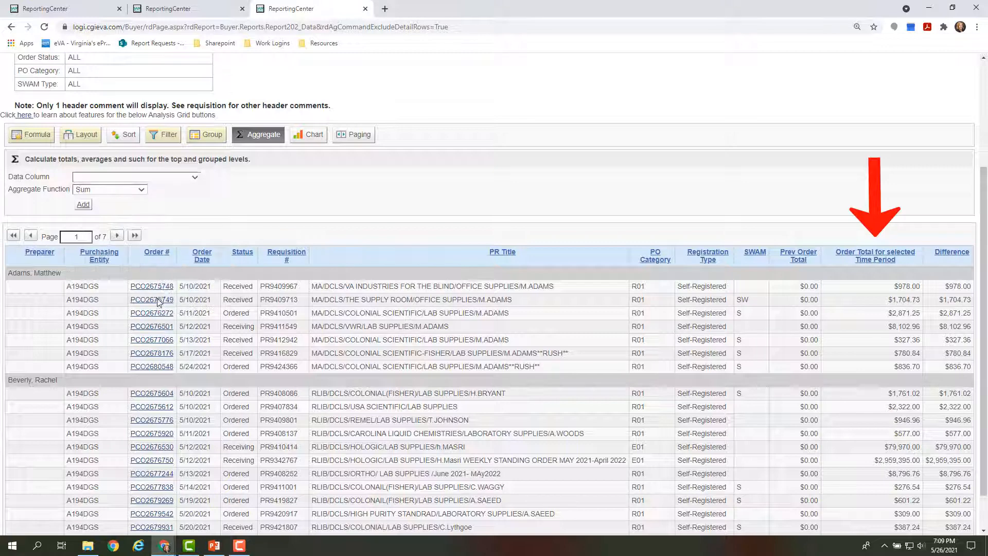
pyautogui.click(113, 191)
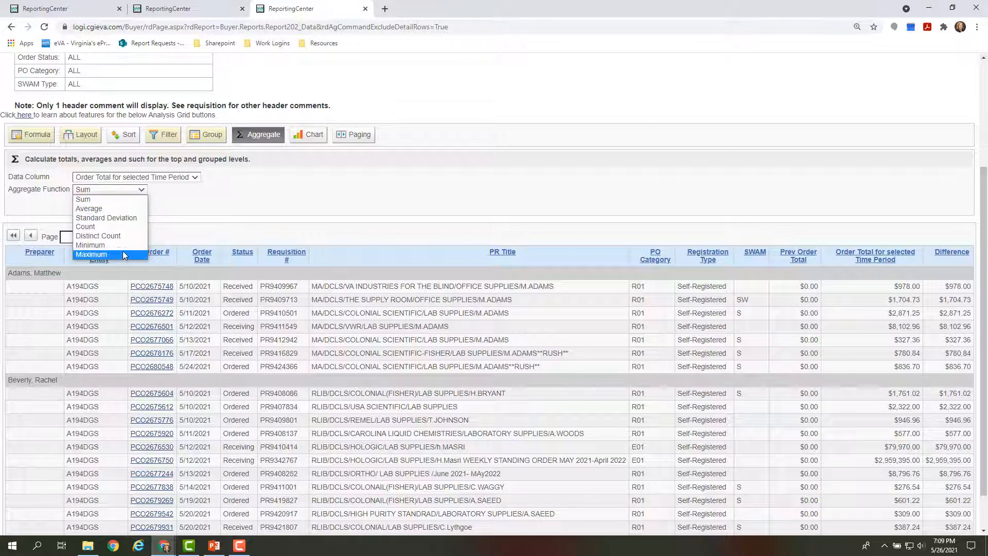
pyautogui.click(87, 200)
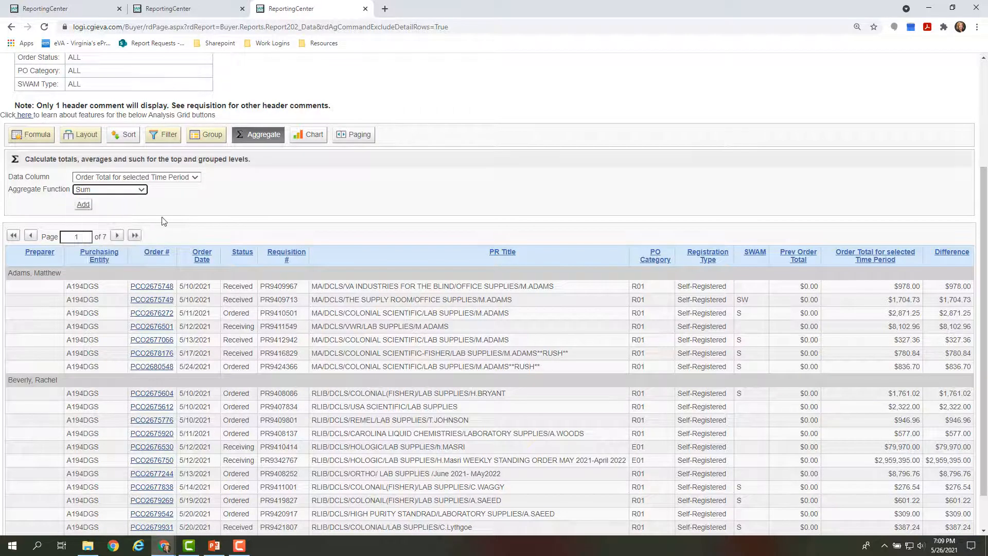
pyautogui.click(83, 204)
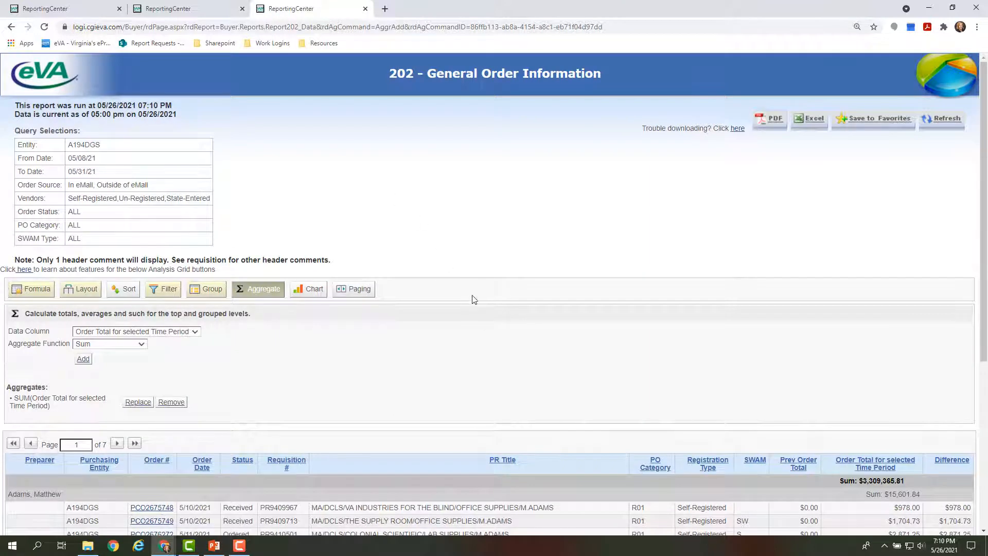
pyautogui.scroll(-5, 472, 298)
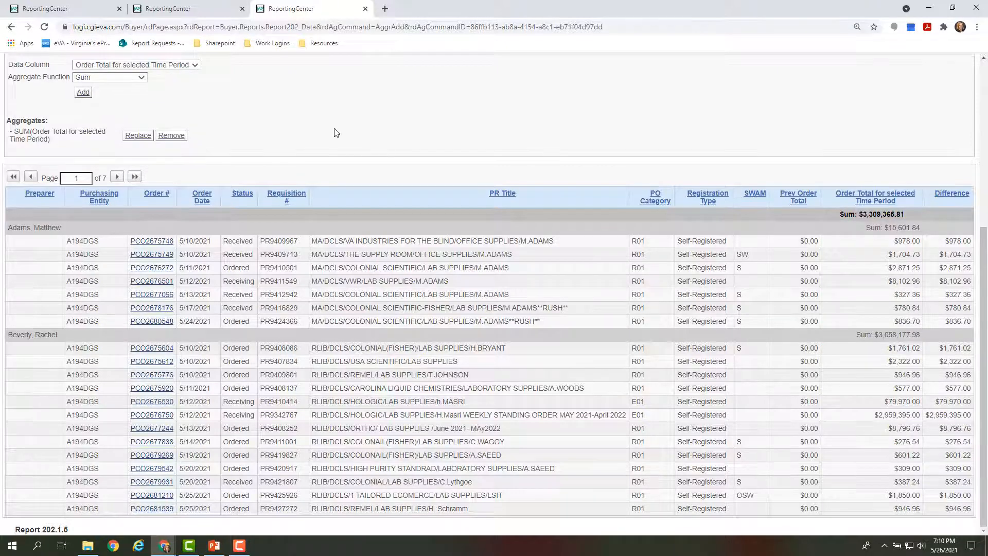
# Add a Count aggregate on the Order # column and review the overall and per-preparer order counts.
pyautogui.scroll(2, 335, 133)
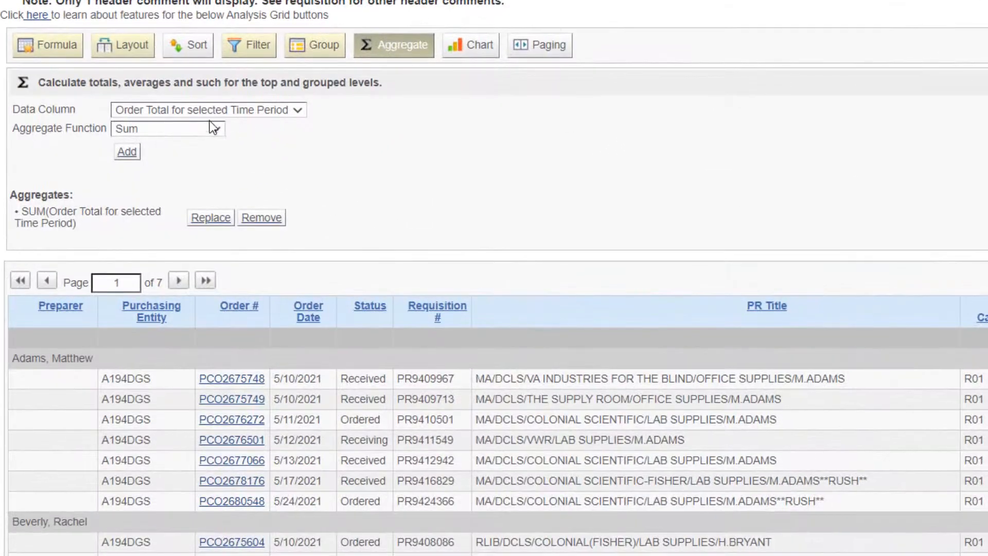
pyautogui.click(213, 111)
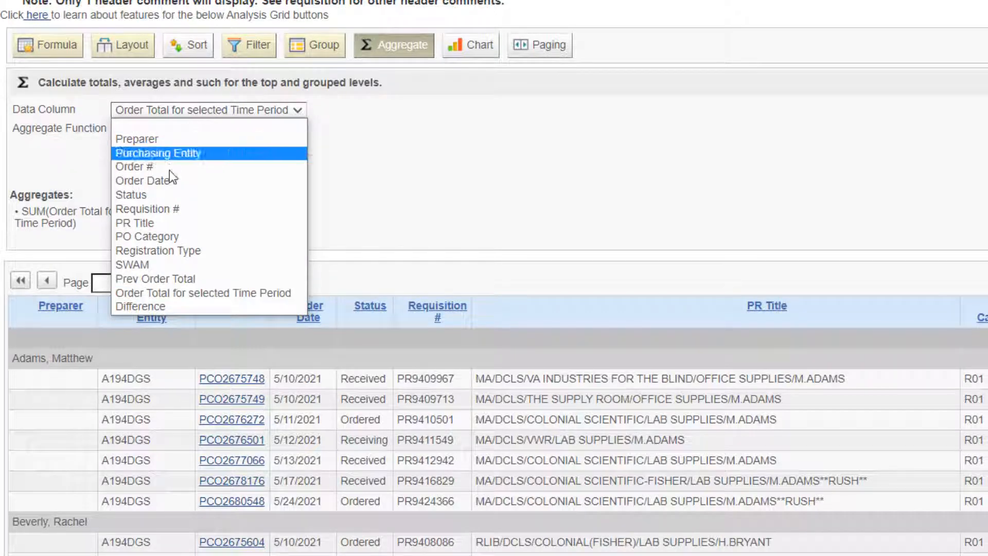
pyautogui.click(151, 110)
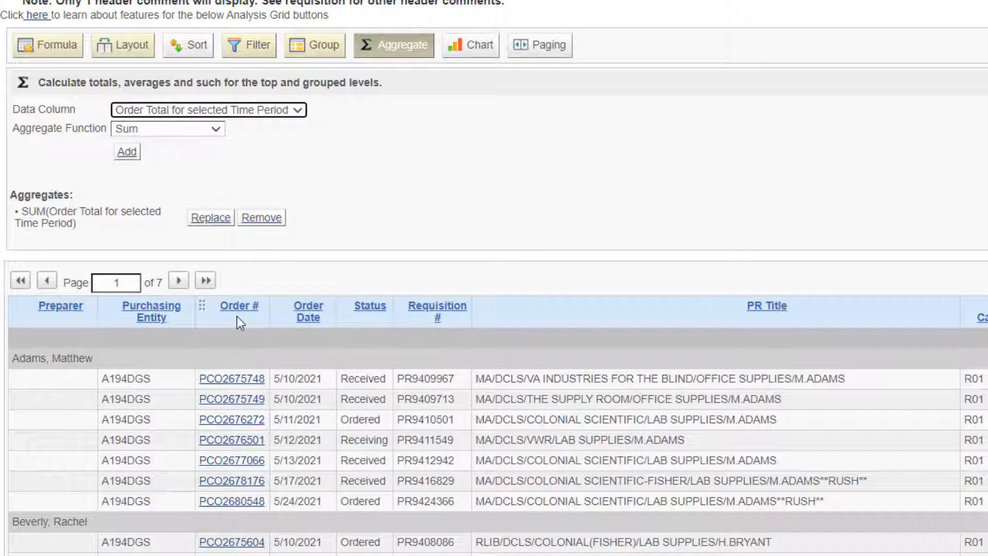
pyautogui.click(267, 109)
pyautogui.click(193, 166)
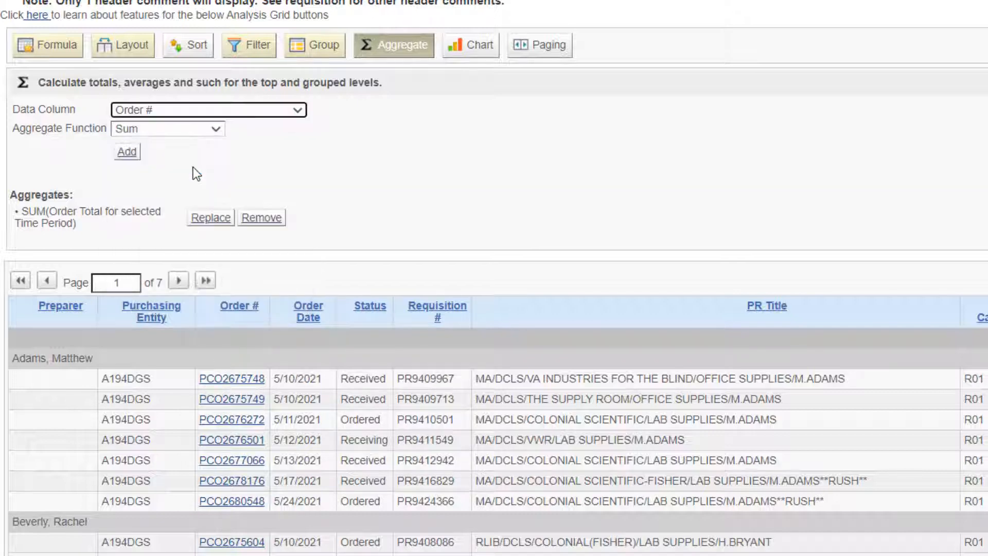
pyautogui.click(166, 130)
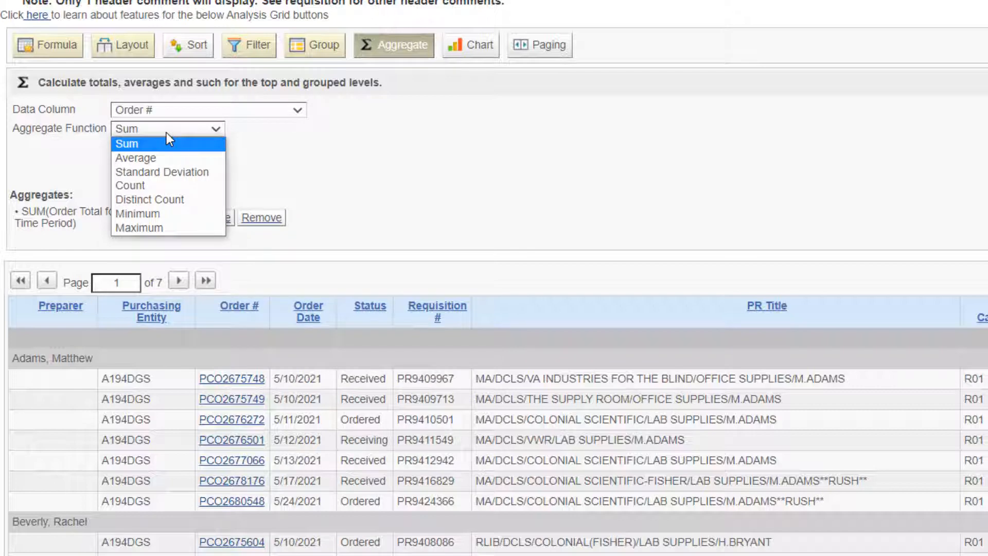
pyautogui.click(162, 188)
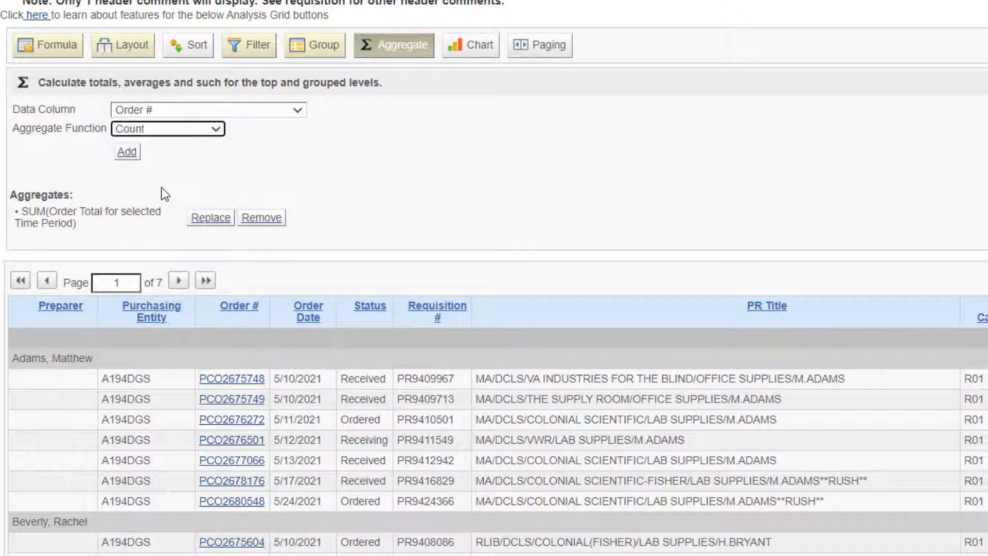
pyautogui.click(129, 152)
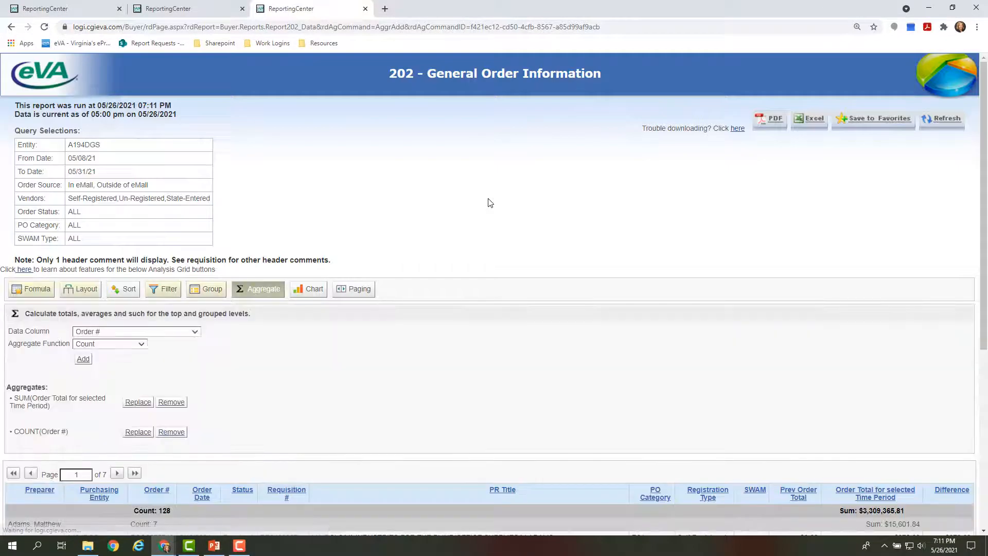
pyautogui.scroll(-6, 466, 220)
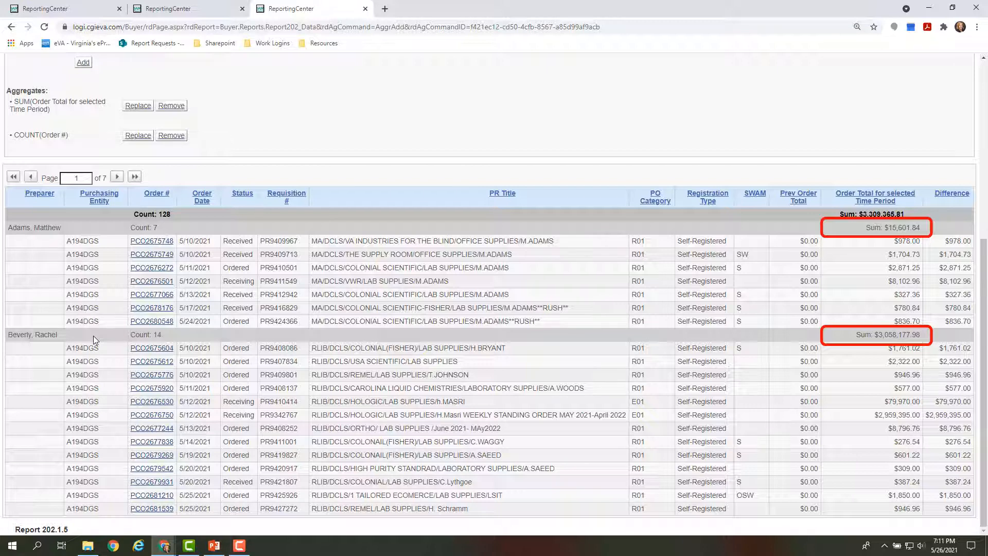
pyautogui.scroll(5, 307, 205)
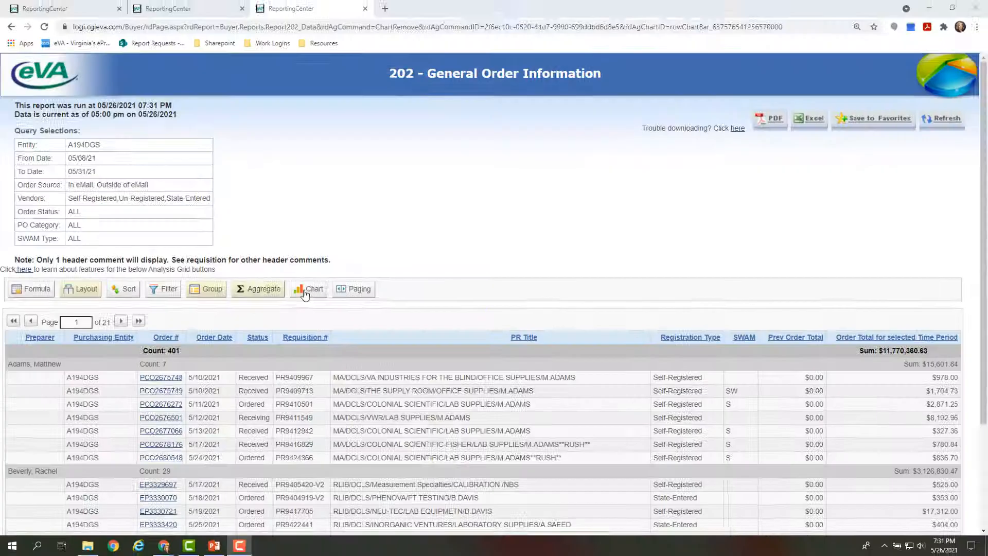
# Start a bar chart for the report with Status as its label column.
pyautogui.click(309, 289)
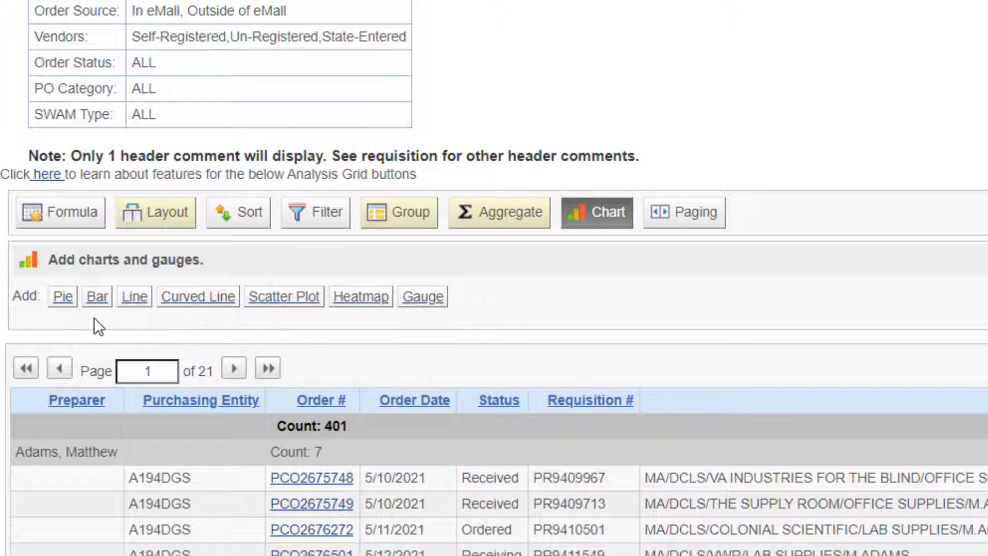
pyautogui.click(97, 297)
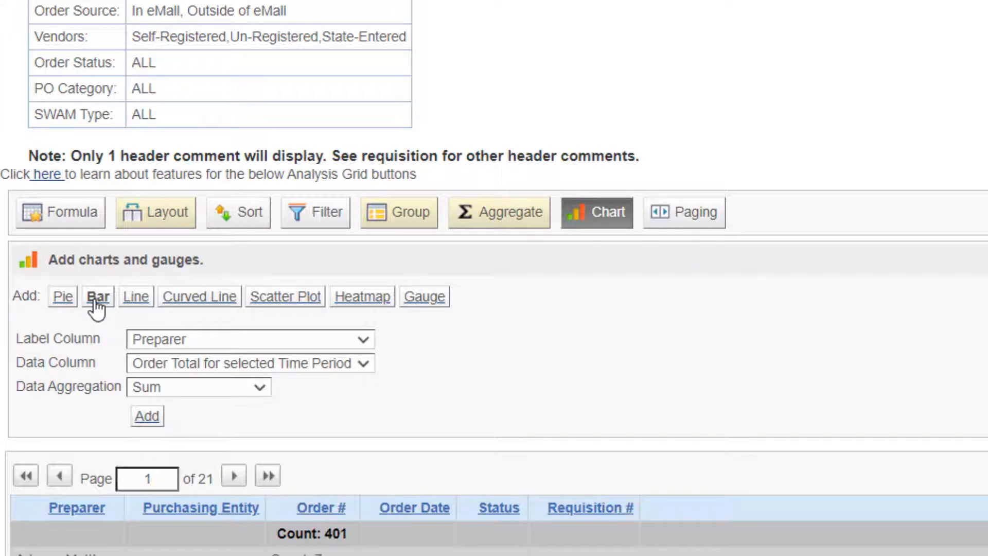
pyautogui.click(236, 340)
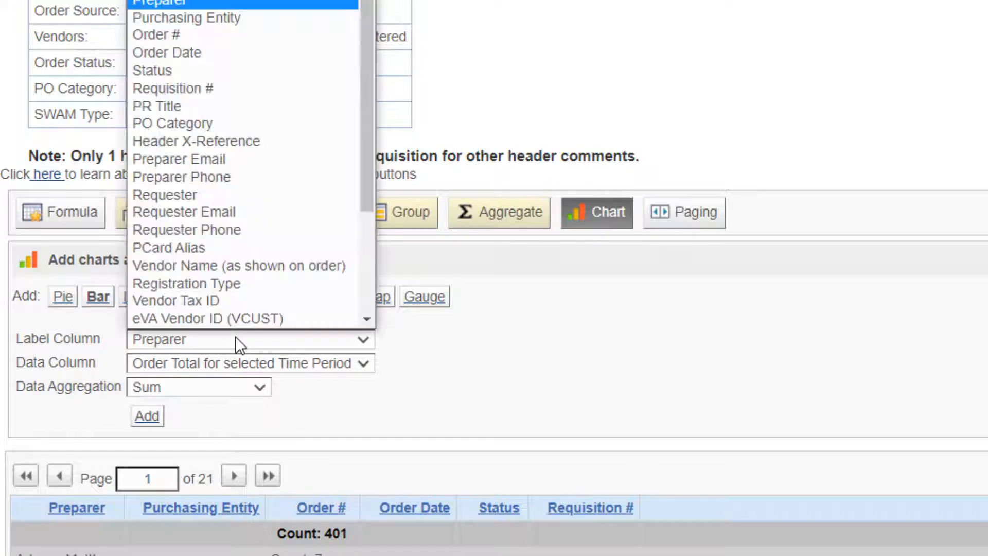
pyautogui.scroll(-1, 239, 310)
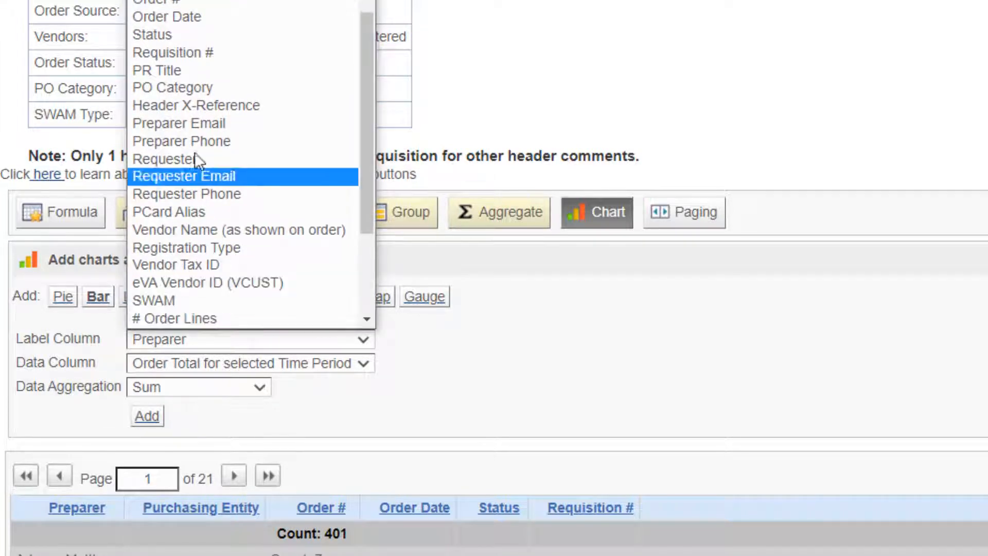
pyautogui.scroll(1, 205, 151)
pyautogui.scroll(1, 204, 151)
pyautogui.click(214, 68)
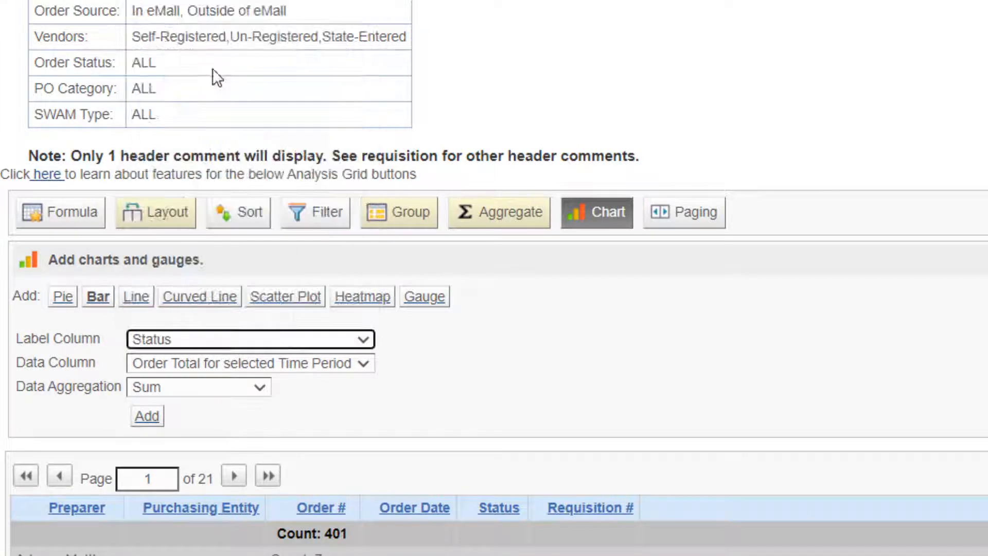
# Add the bar chart with Count of Order Total for selected Time Period as its data, and check the values of the status bars.
pyautogui.click(186, 364)
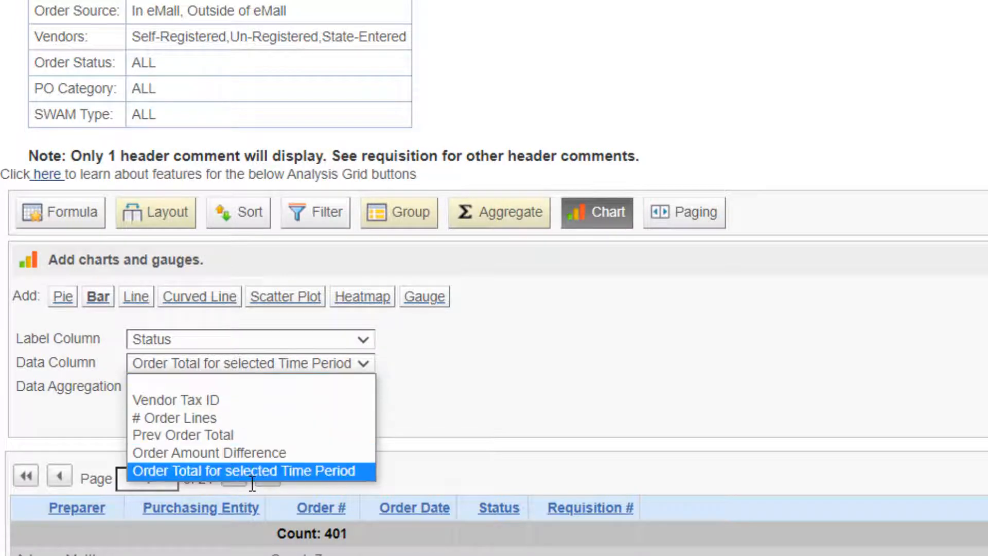
pyautogui.click(245, 469)
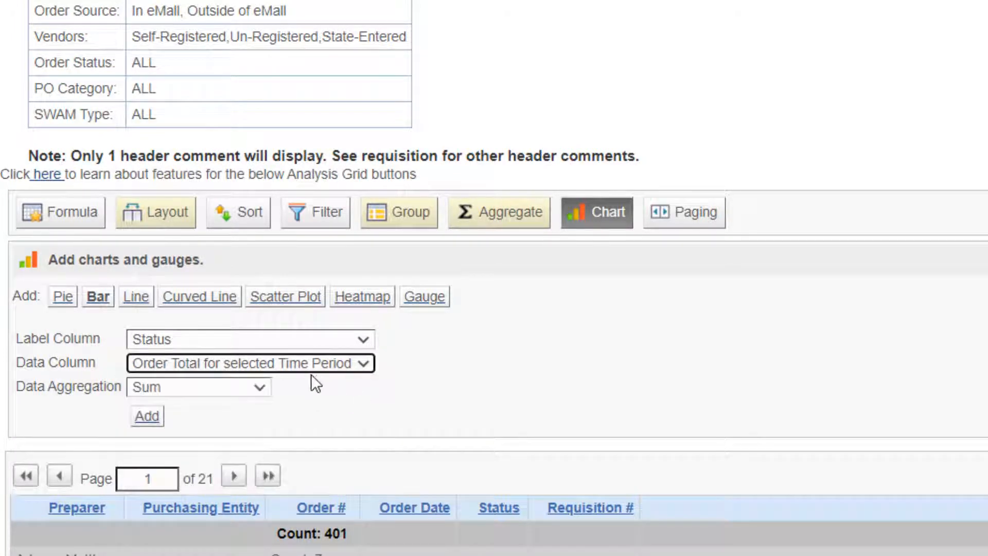
pyautogui.click(183, 386)
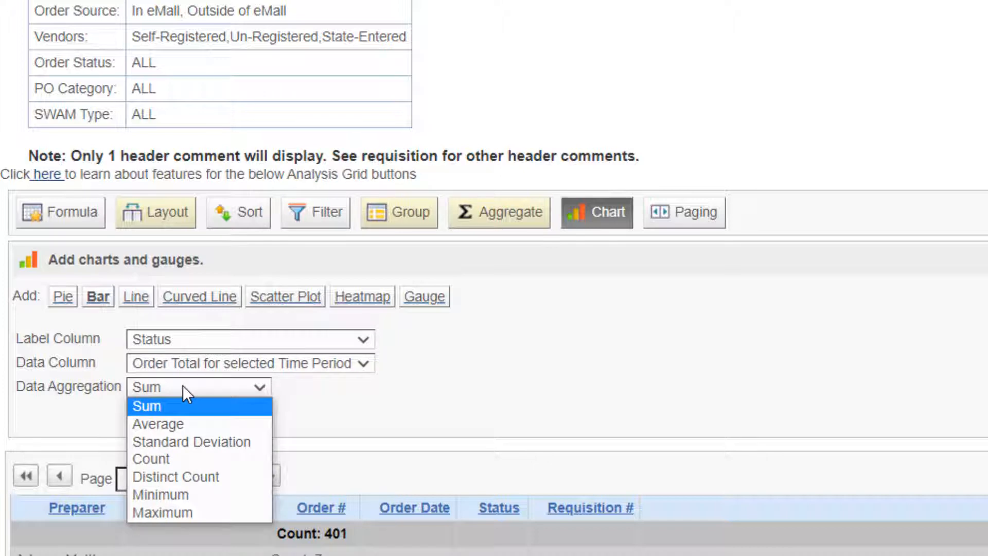
pyautogui.click(182, 458)
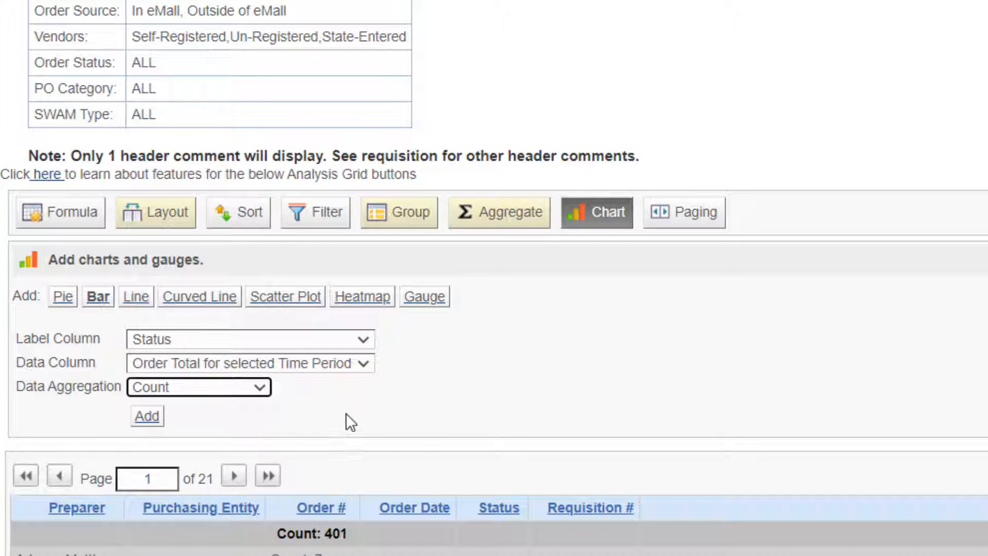
pyautogui.click(149, 417)
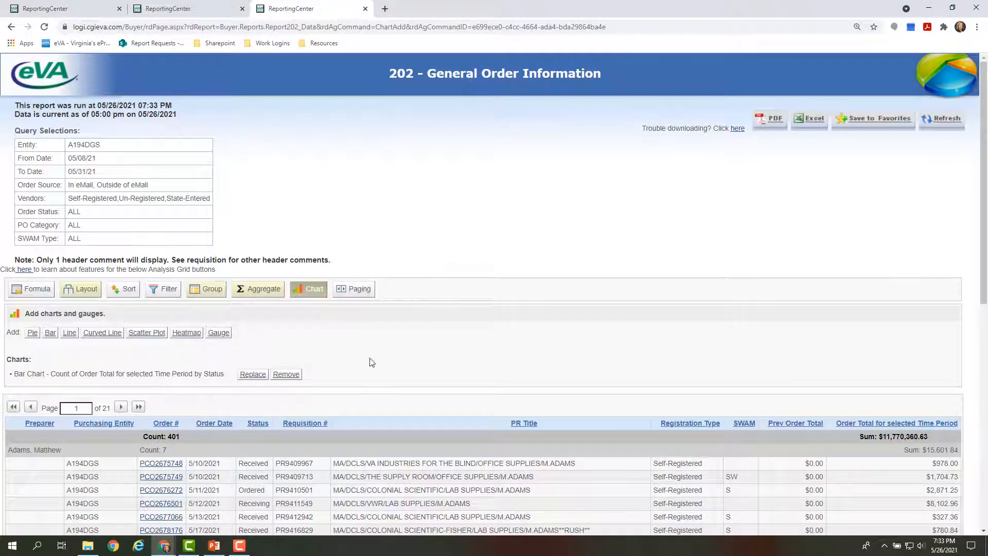
pyautogui.scroll(-2, 391, 343)
pyautogui.scroll(-7, 391, 344)
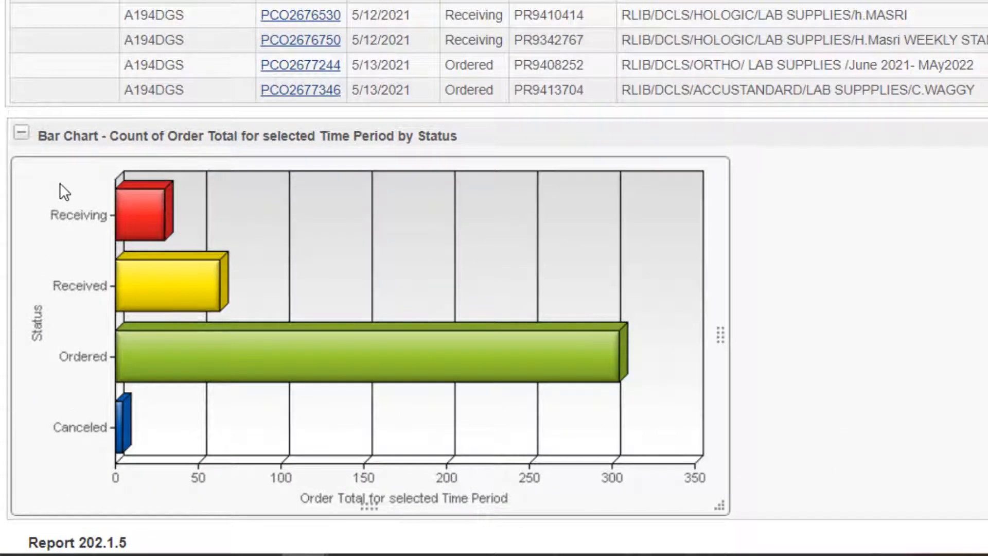
pyautogui.moveTo(135, 212)
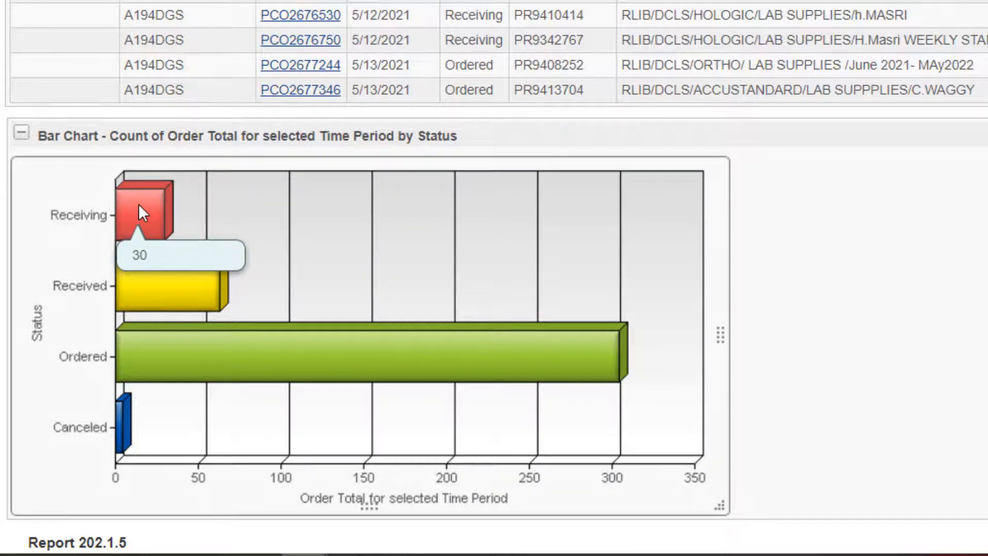
pyautogui.moveTo(159, 267)
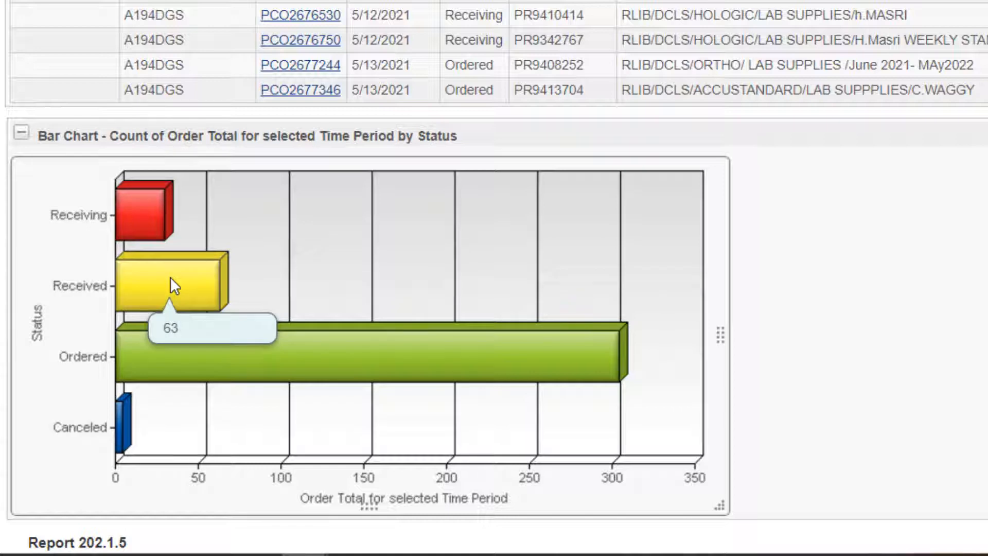
pyautogui.moveTo(523, 359)
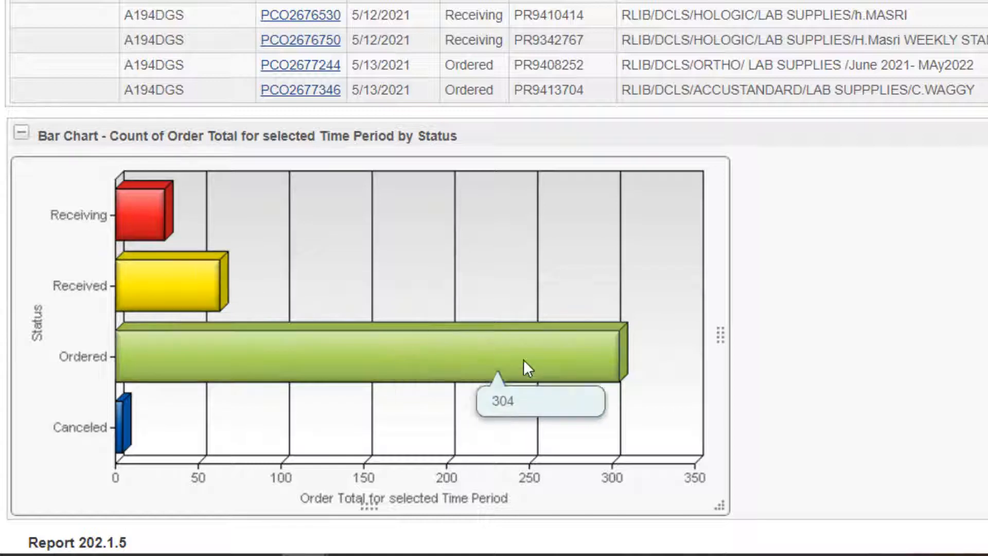